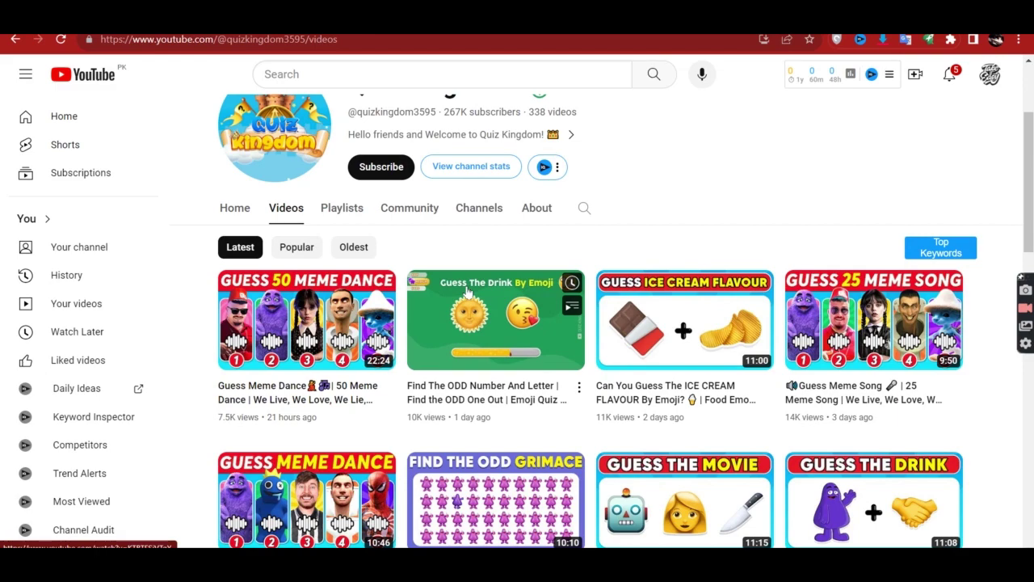
- Examine the Quiz Kingdom channel's subscriber information and its list of latest quiz videos
scroll(467, 282, up, 2)
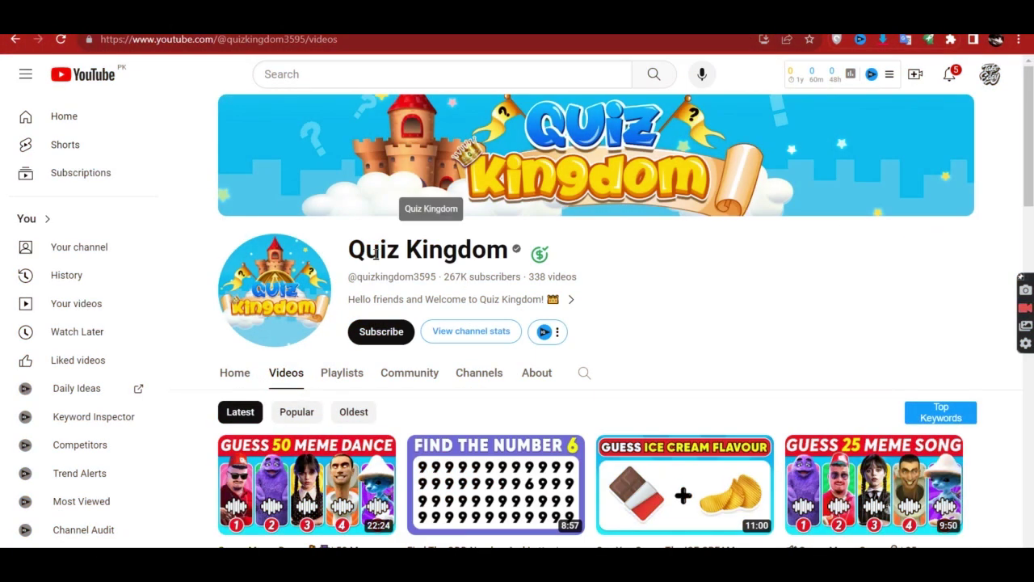
drag(444, 277, 495, 280)
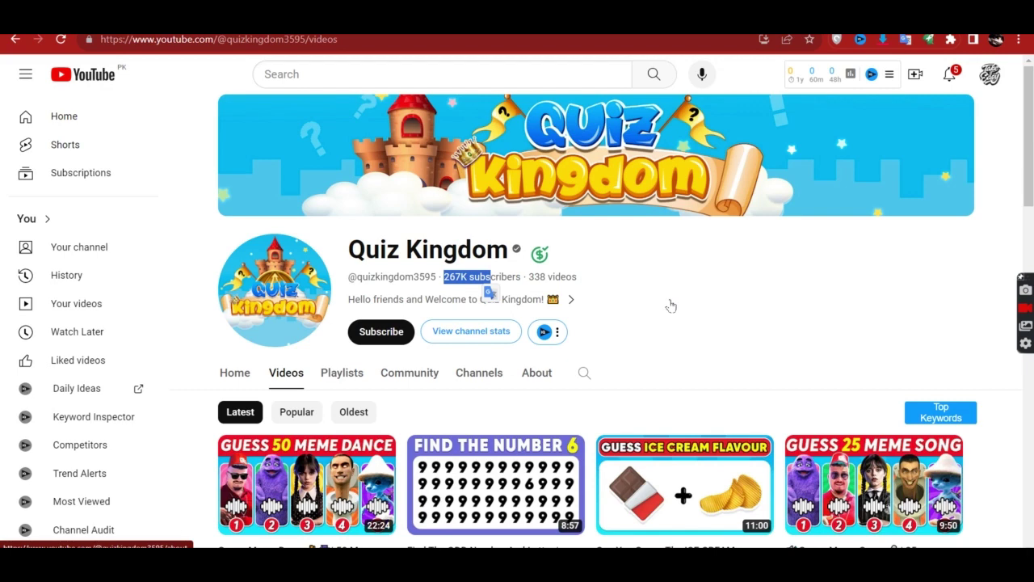
scroll(670, 306, down, 5)
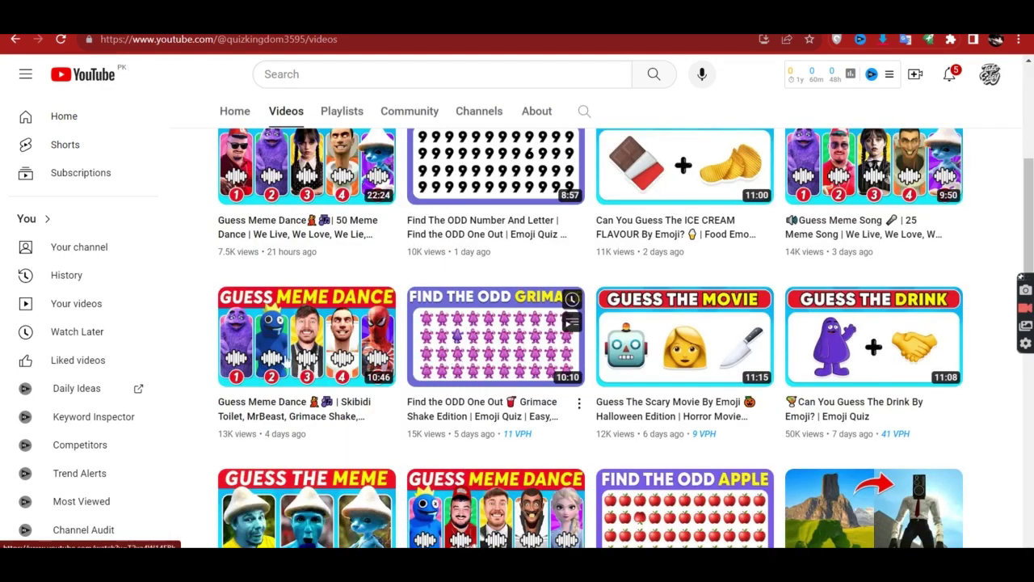
scroll(393, 276, up, 5)
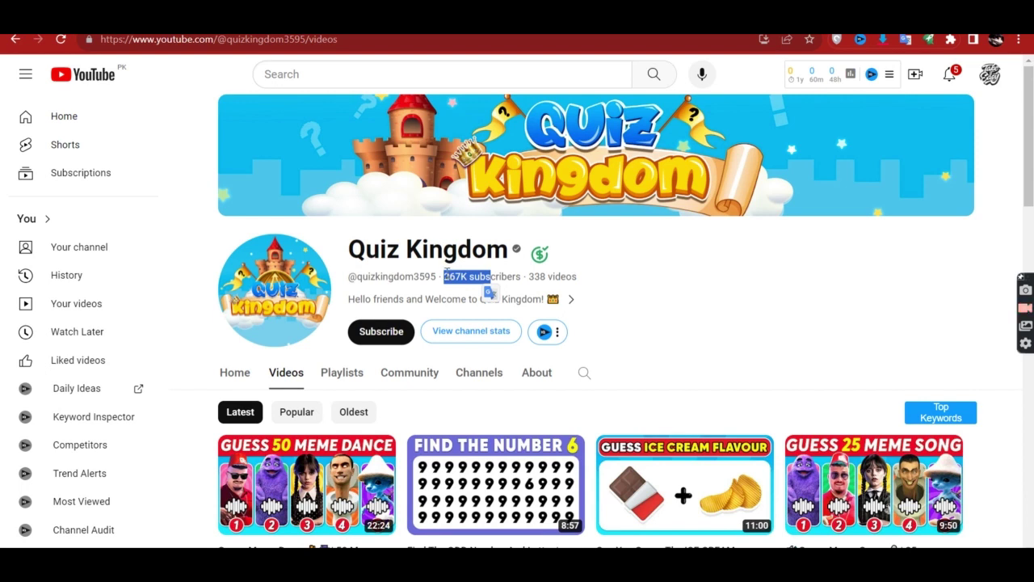
drag(446, 271, 440, 276)
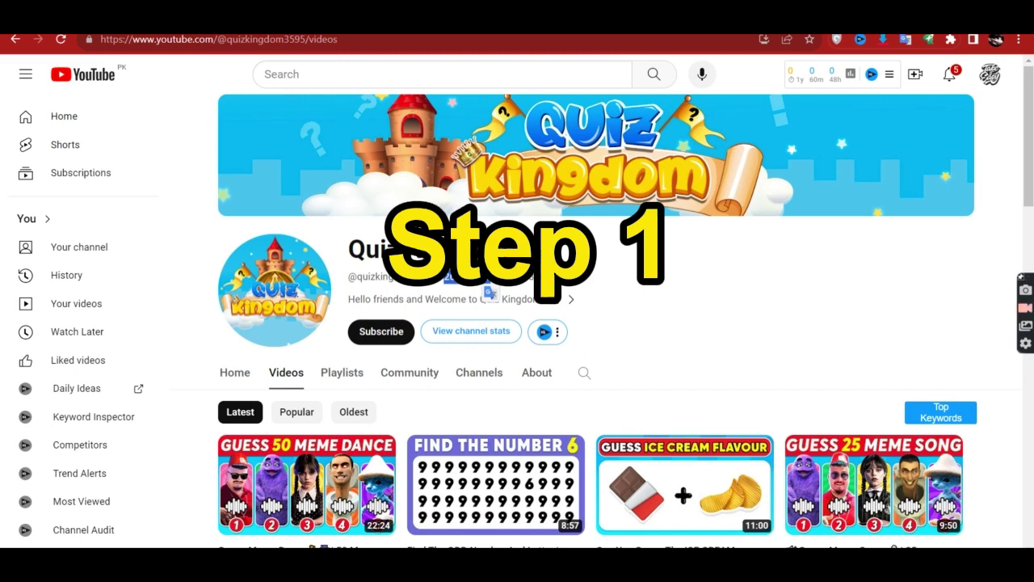
- Open ChatGPT (chat.openai.com) in a new browser tab
key(ctrl+t)
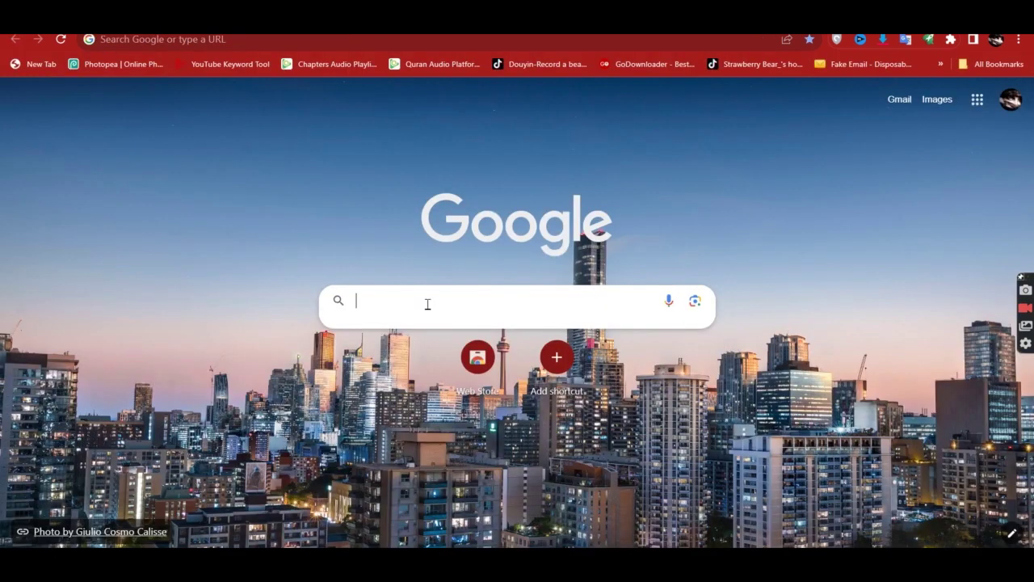
text(chat.o)
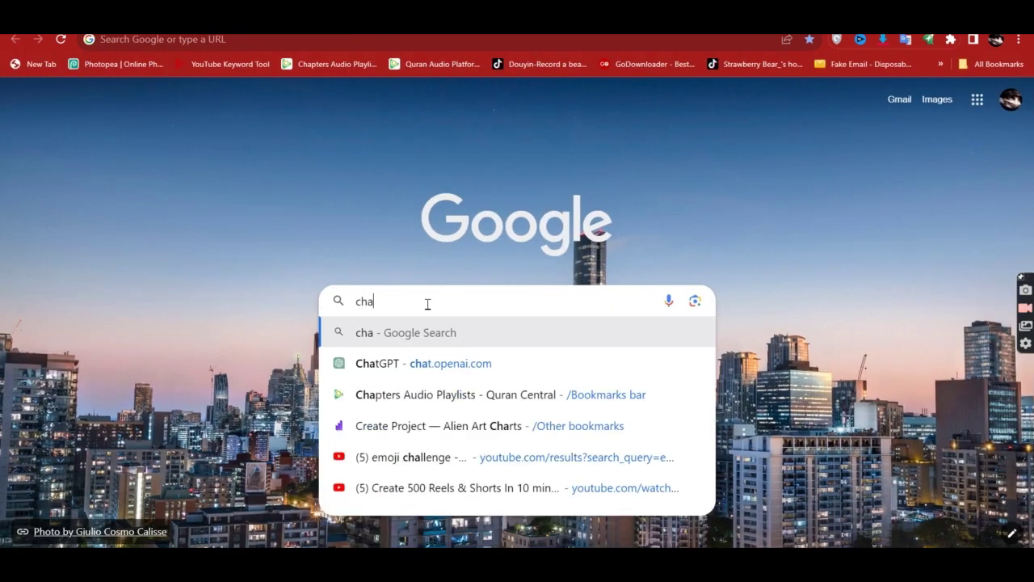
text(p)
click(396, 355)
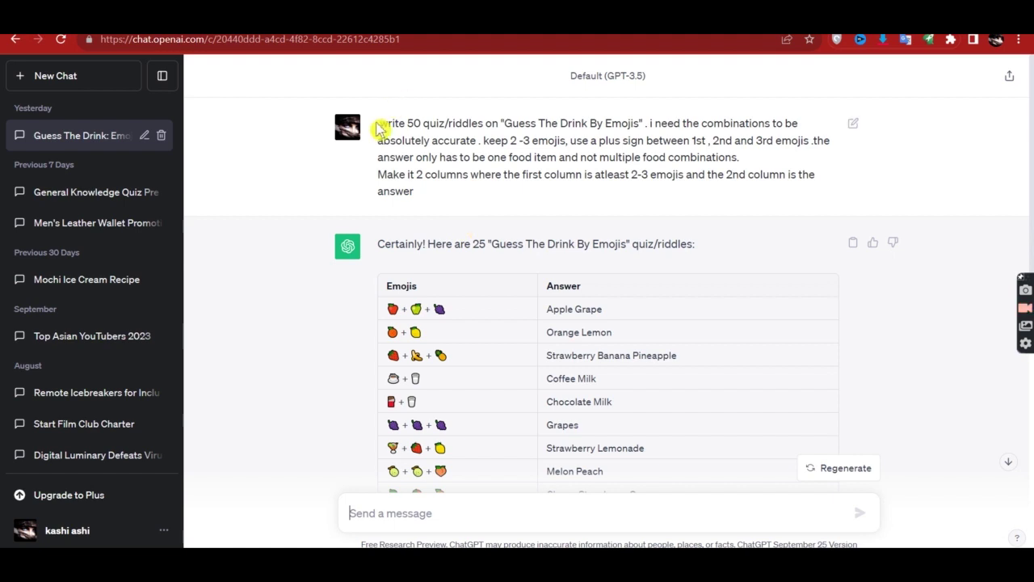
- Review the "Guess The Drink By Emojis" prompt and read through the generated table of emoji riddles and answers
drag(378, 126, 830, 169)
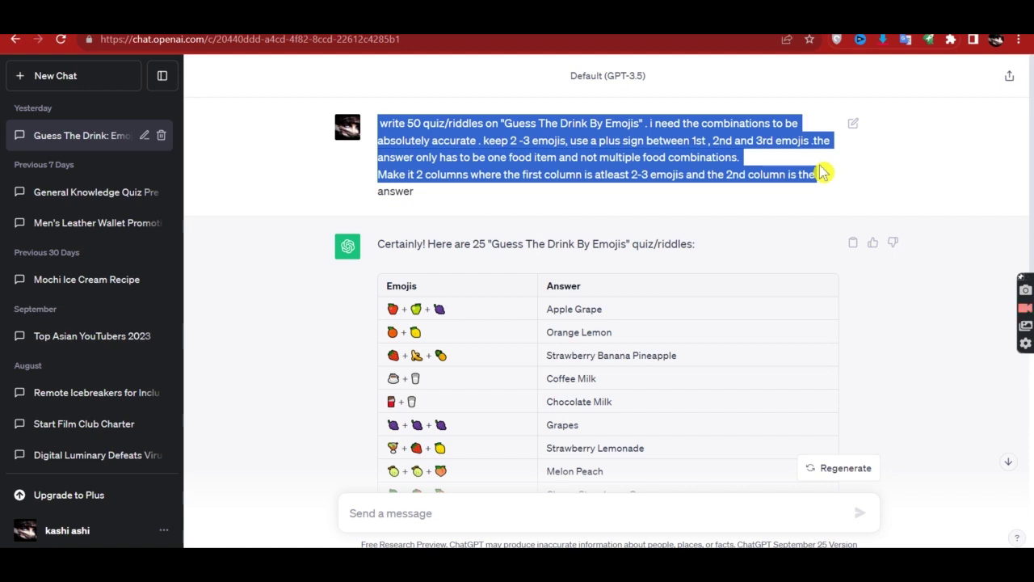
click(849, 182)
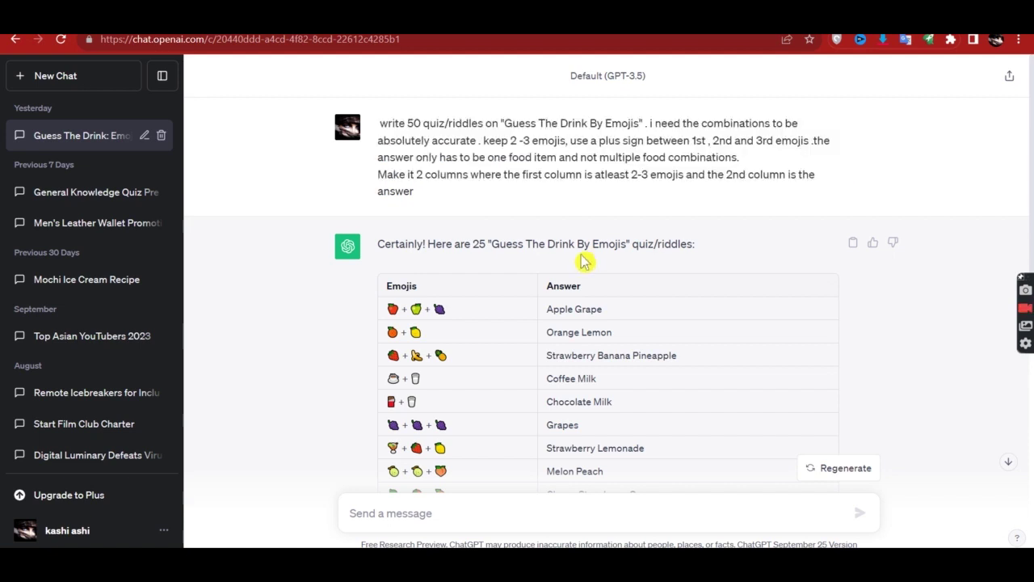
scroll(543, 260, down, 2)
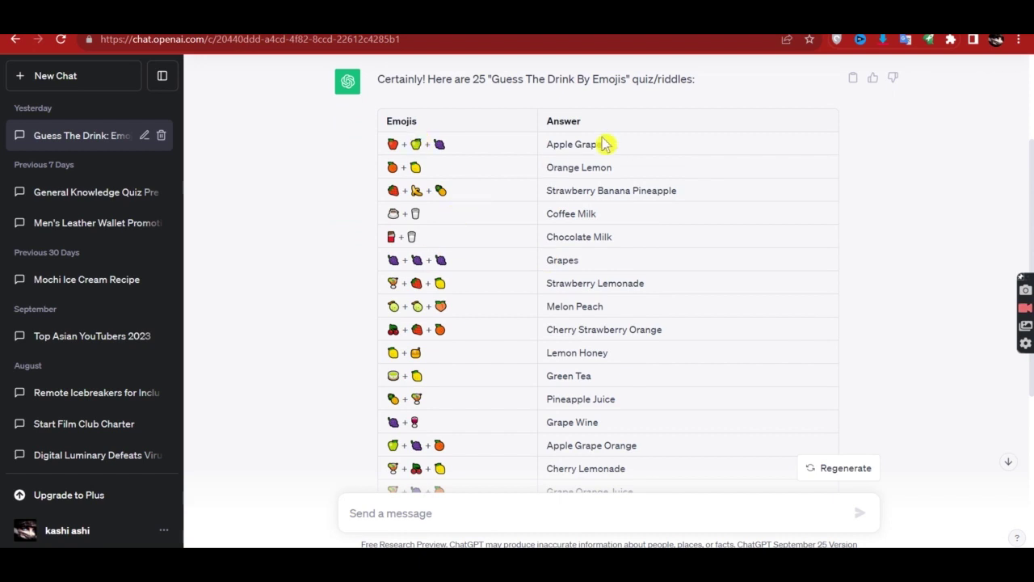
scroll(606, 210, down, 4)
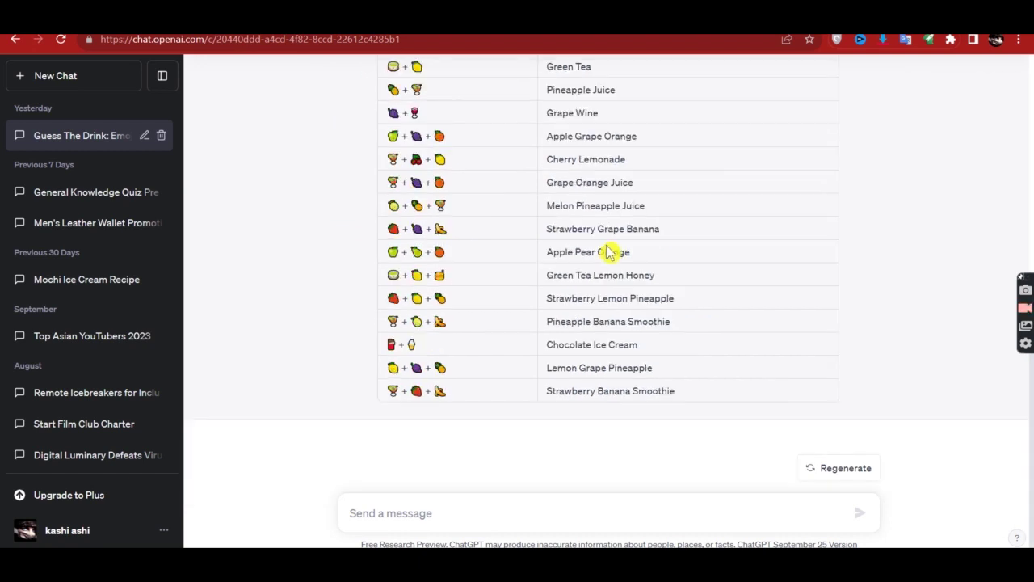
scroll(606, 249, up, 6)
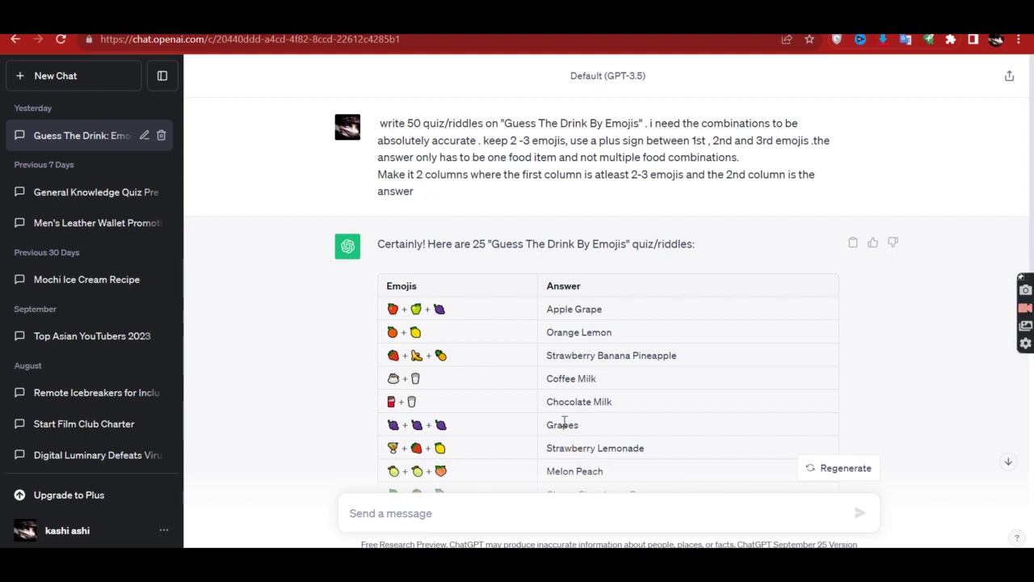
scroll(564, 419, down, 2)
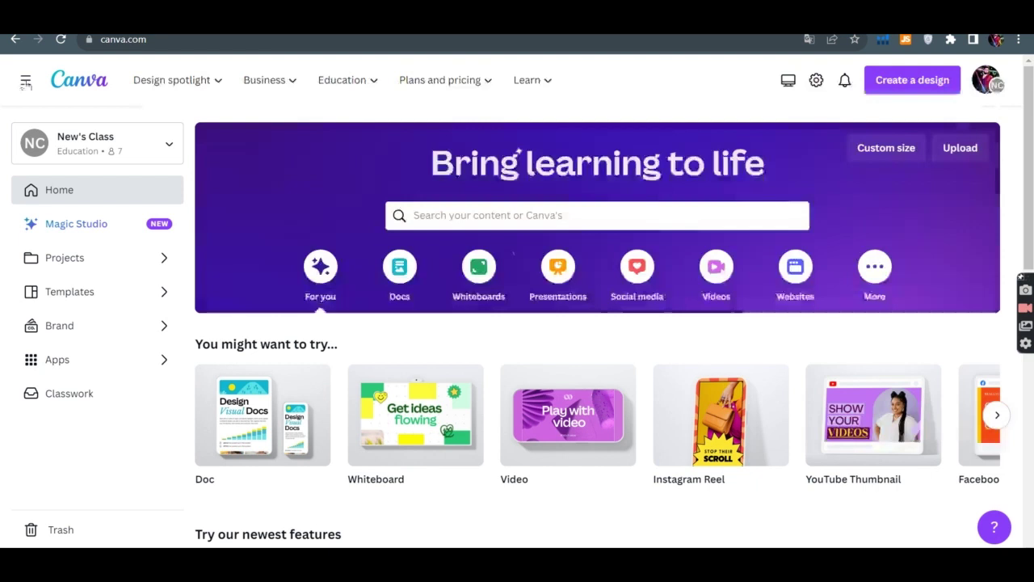
- Create a blank 1920 × 1080 px video in Canva and add the 30-second lime green ray video from the "spiral" video results
mouse_move(545, 445)
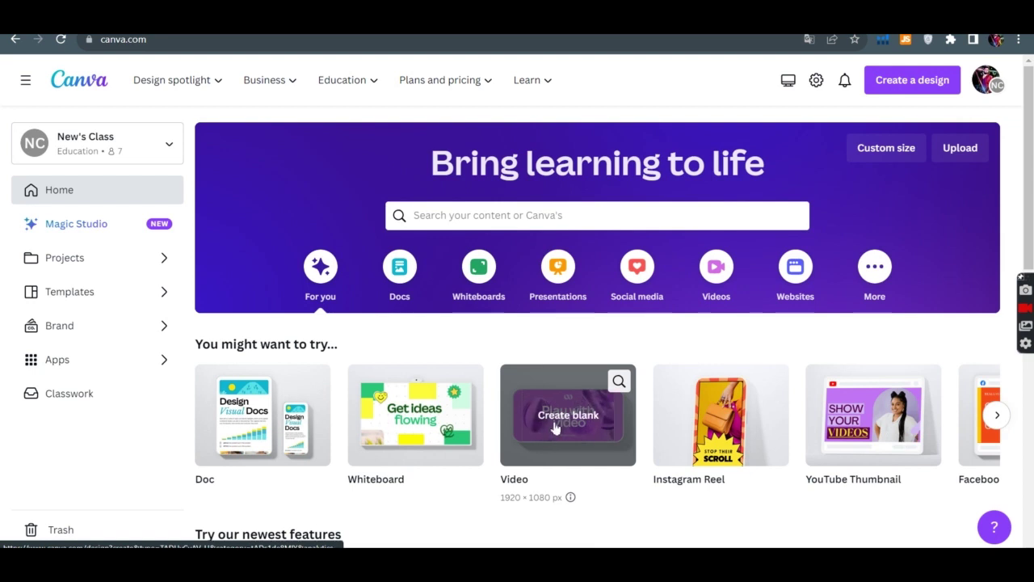
click(531, 465)
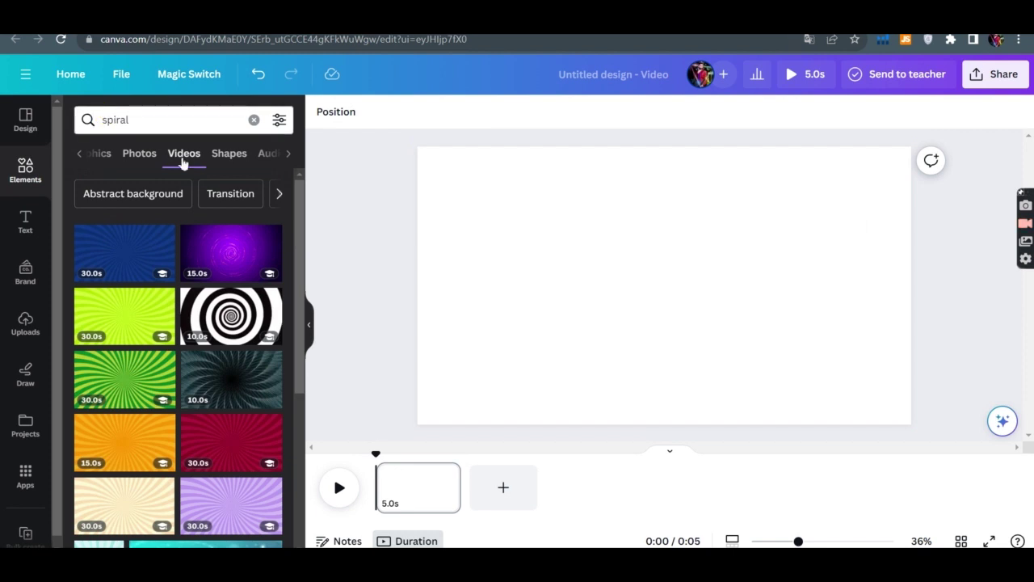
scroll(185, 266, down, 4)
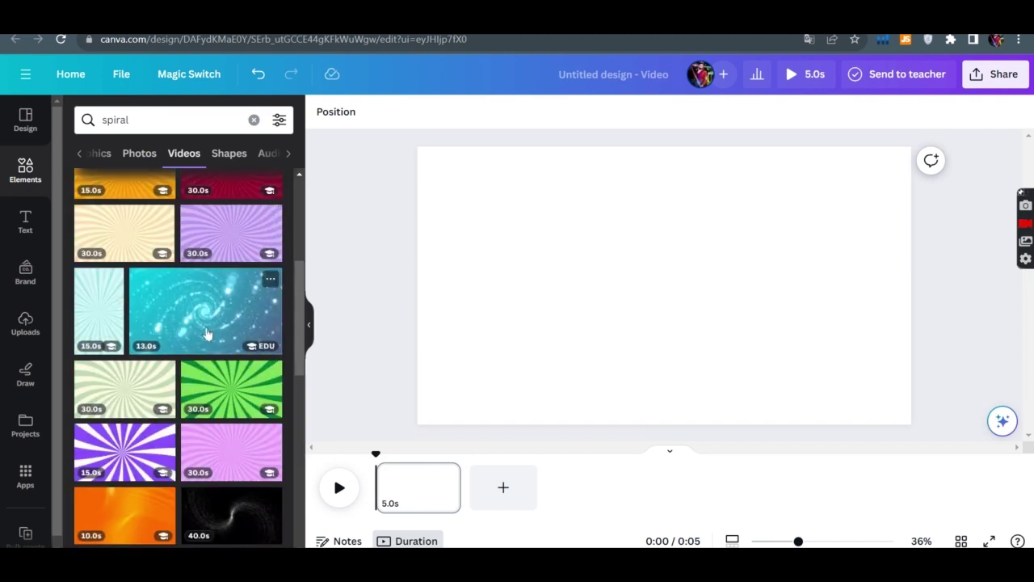
scroll(207, 331, down, 5)
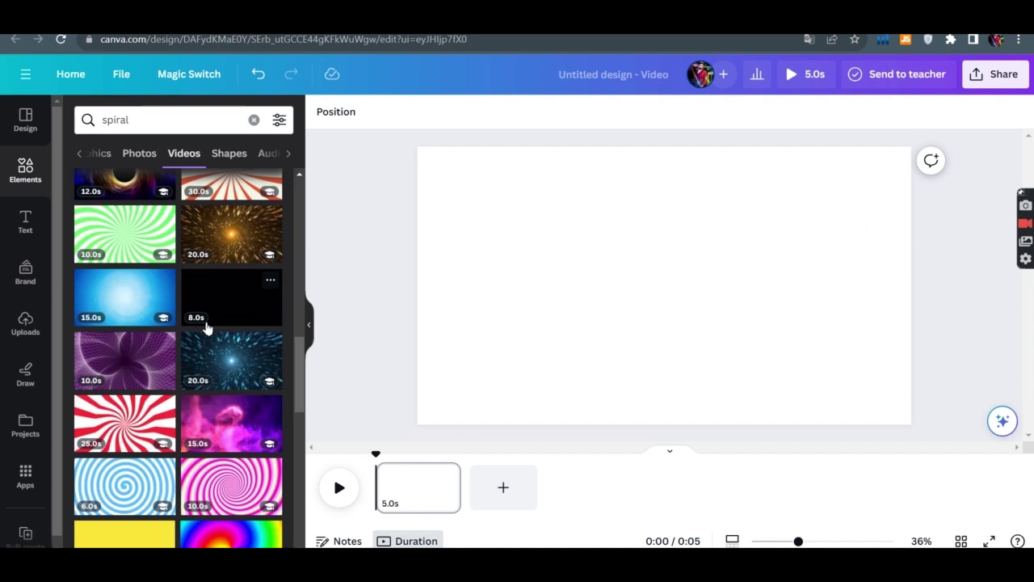
click(209, 329)
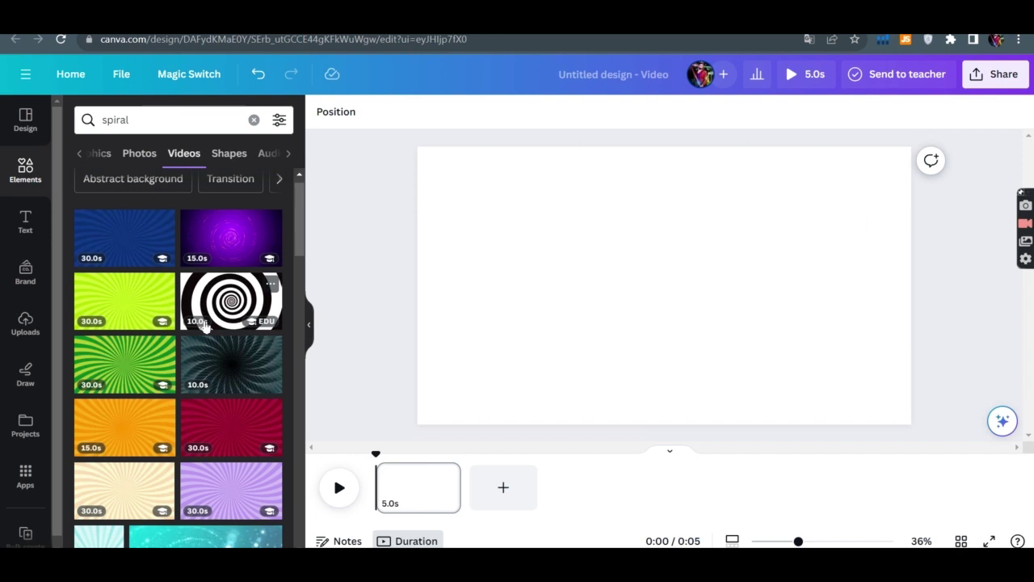
click(125, 301)
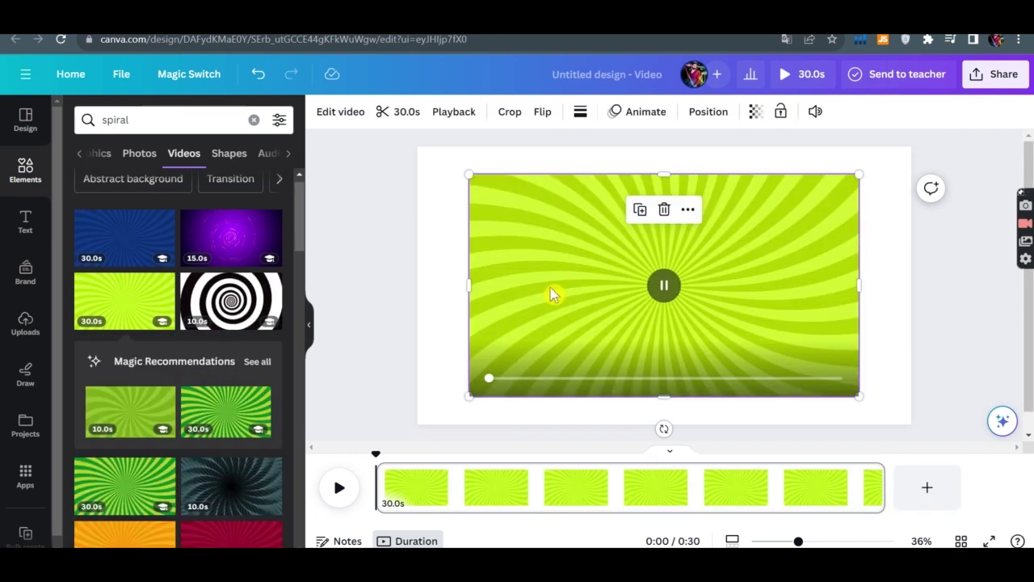
- Enlarge the lime green video to fill the whole page and trim the page's duration to 11.5 seconds
drag(469, 174, 413, 158)
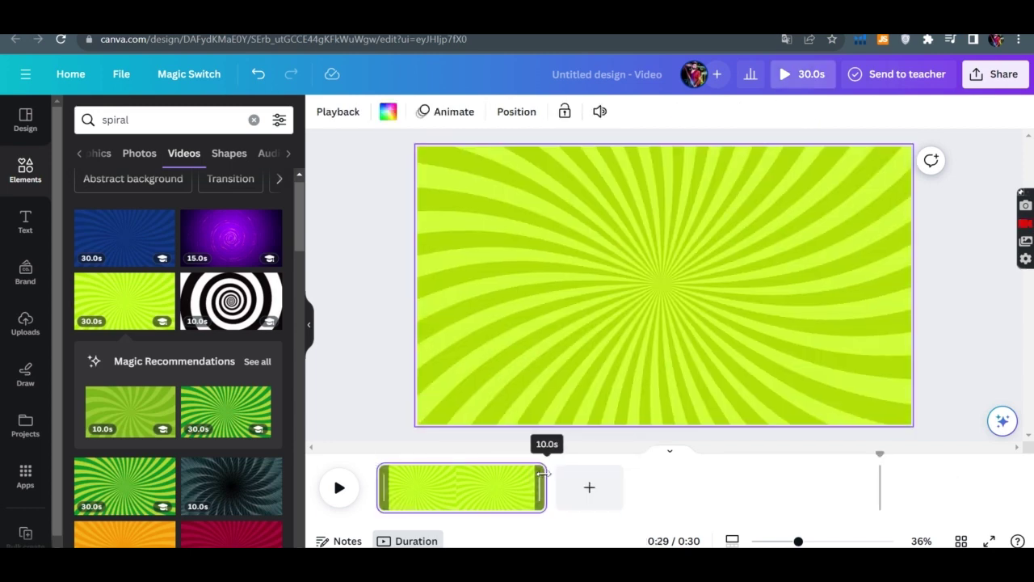
drag(542, 475, 569, 477)
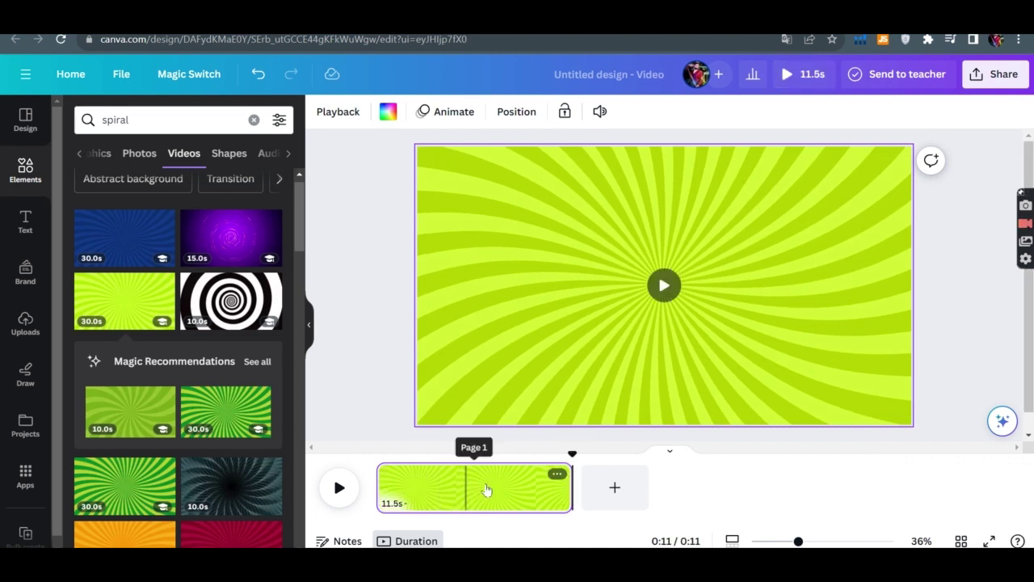
click(473, 326)
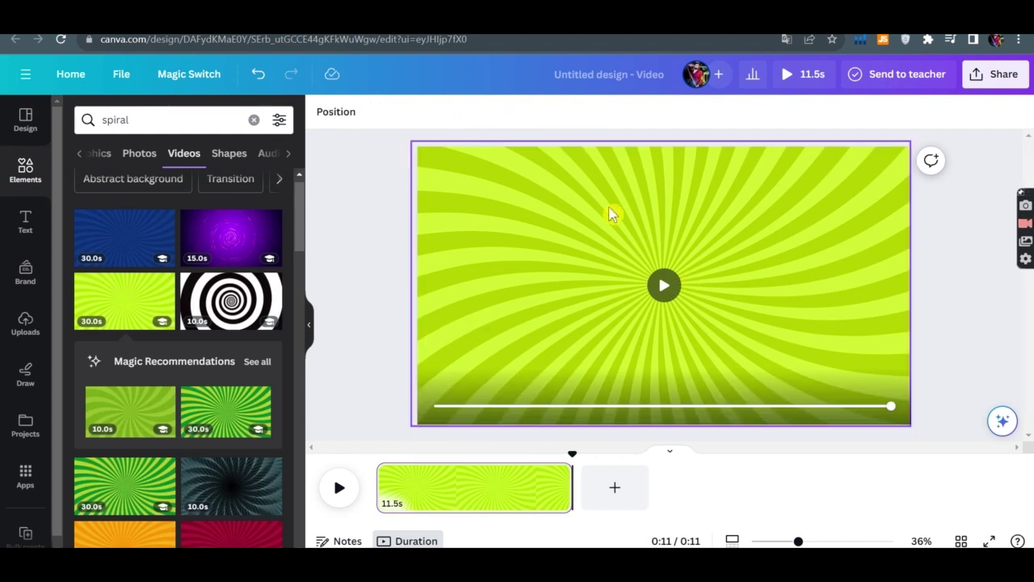
- Add a heading to the page and replace its text with the first riddle's red apple + green apple + grapes emojis copied from ChatGPT
click(26, 225)
click(143, 261)
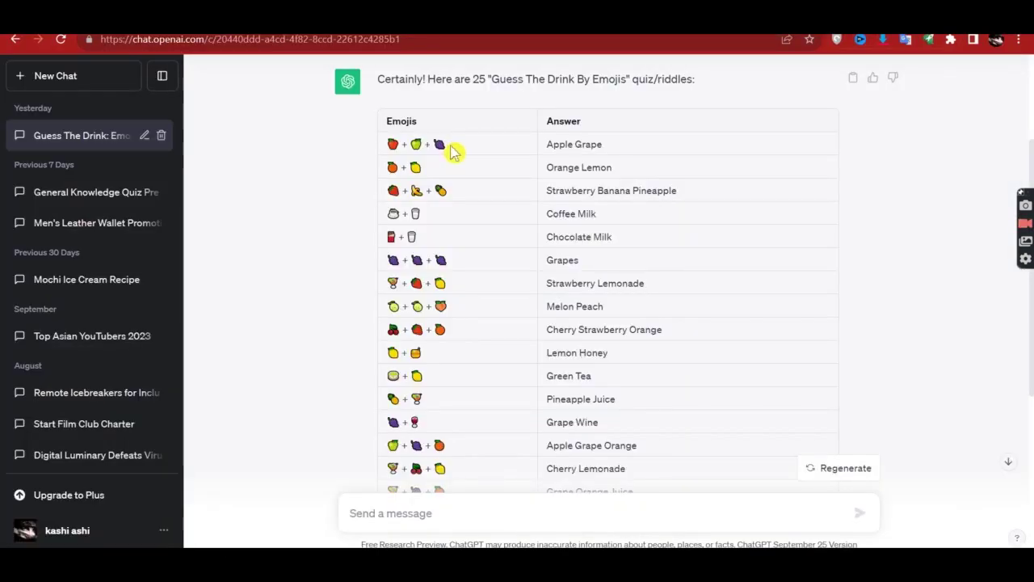
drag(452, 152, 390, 156)
key(ctrl+c)
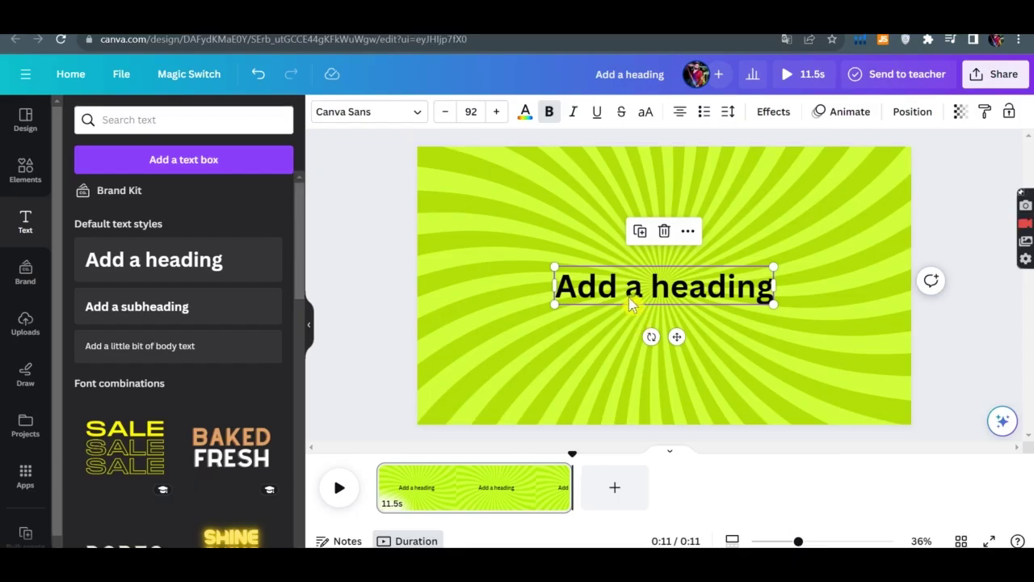
double_click(630, 303)
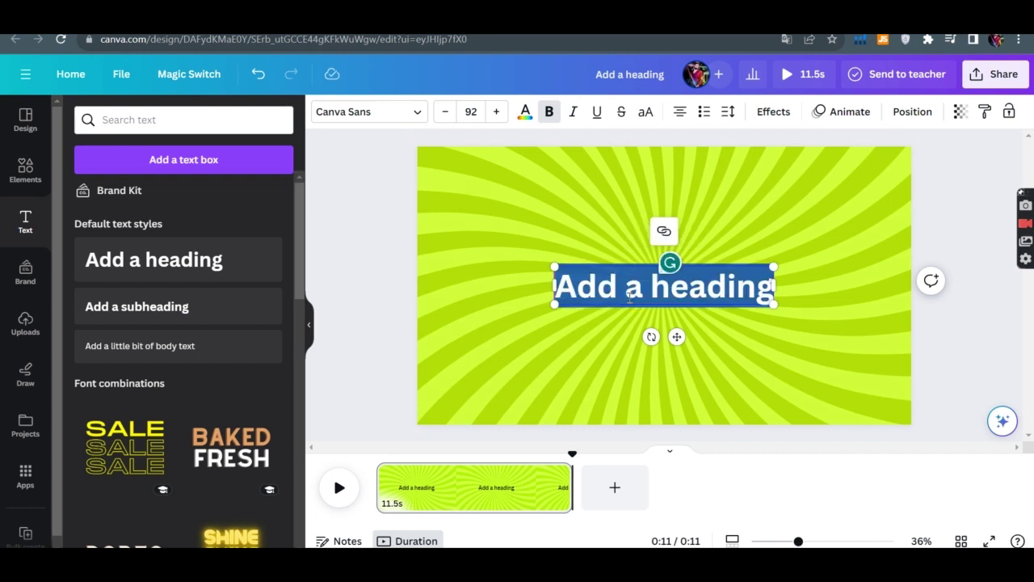
key(ctrl+v)
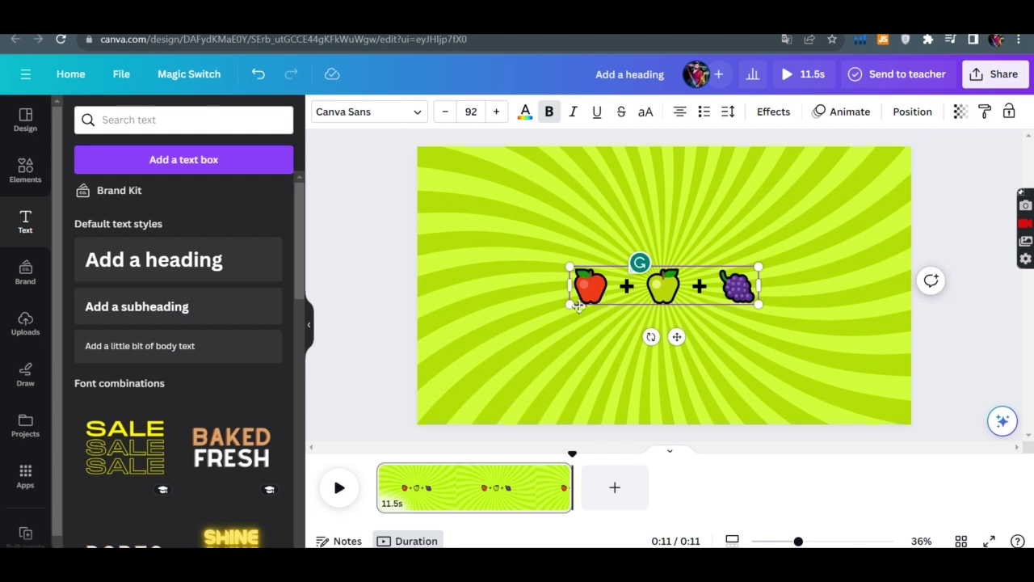
- Enlarge the emoji text to size 132 and move it to the upper middle of the page
drag(571, 305, 506, 317)
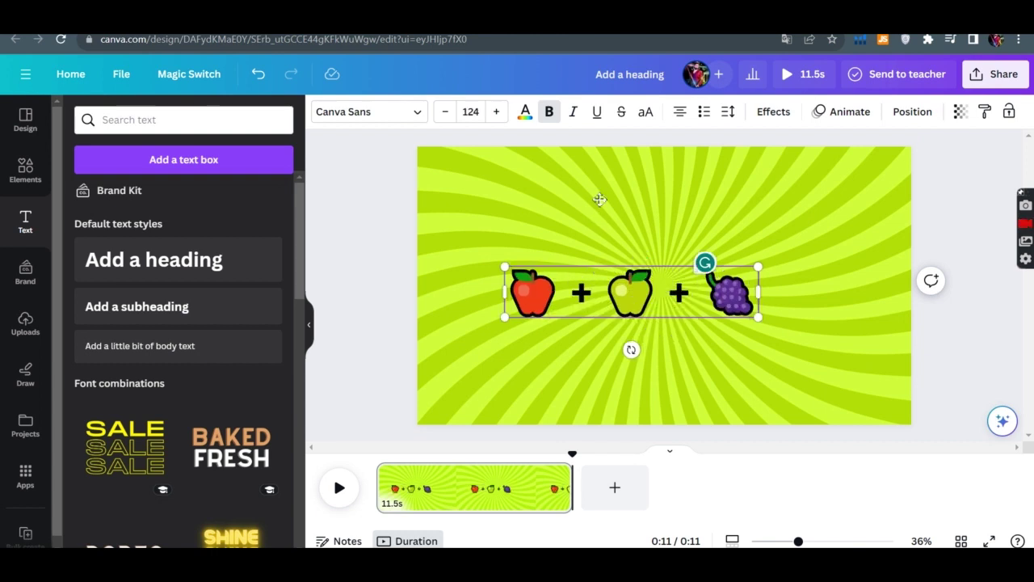
drag(600, 199, 374, 278)
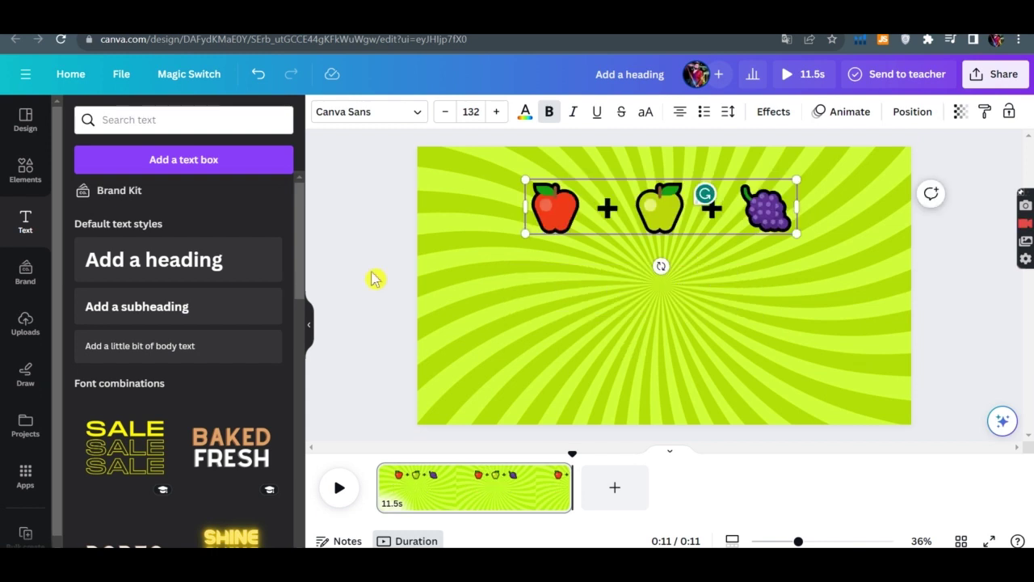
click(374, 278)
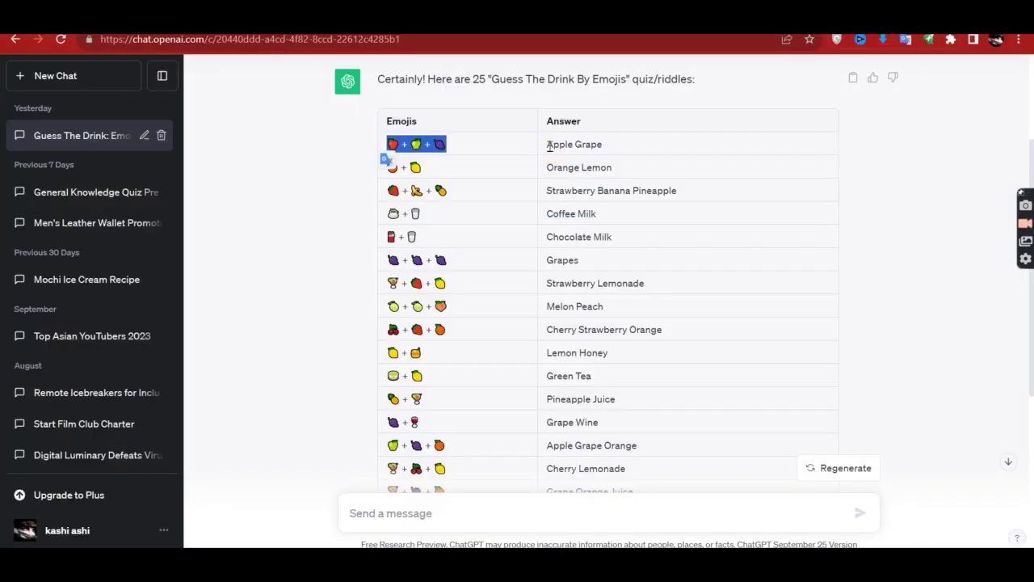
- Add the answer "Apple Grape" from ChatGPT as a heading, place it below the emojis and enlarge it to size 130
drag(548, 145, 614, 154)
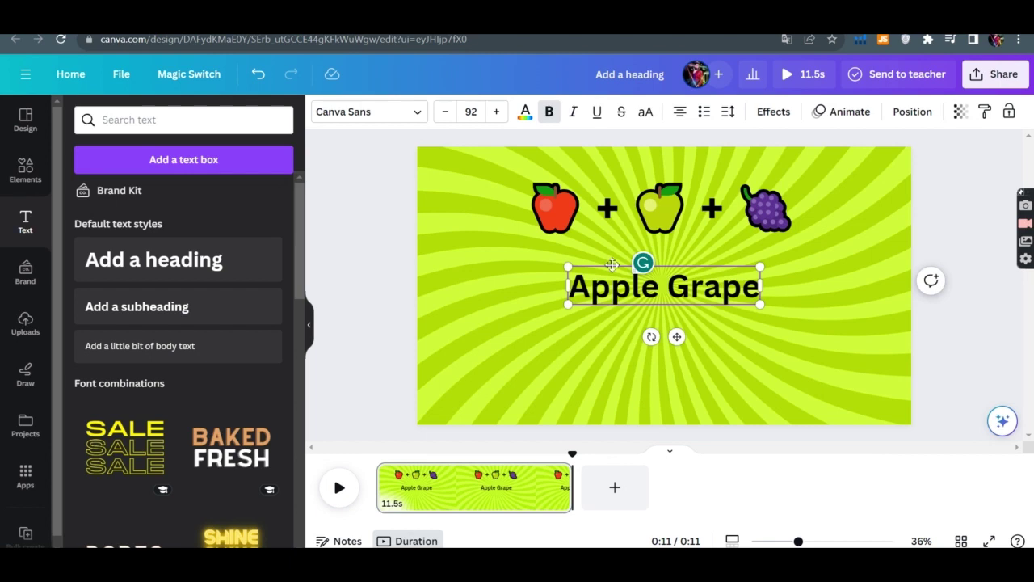
drag(612, 264, 612, 332)
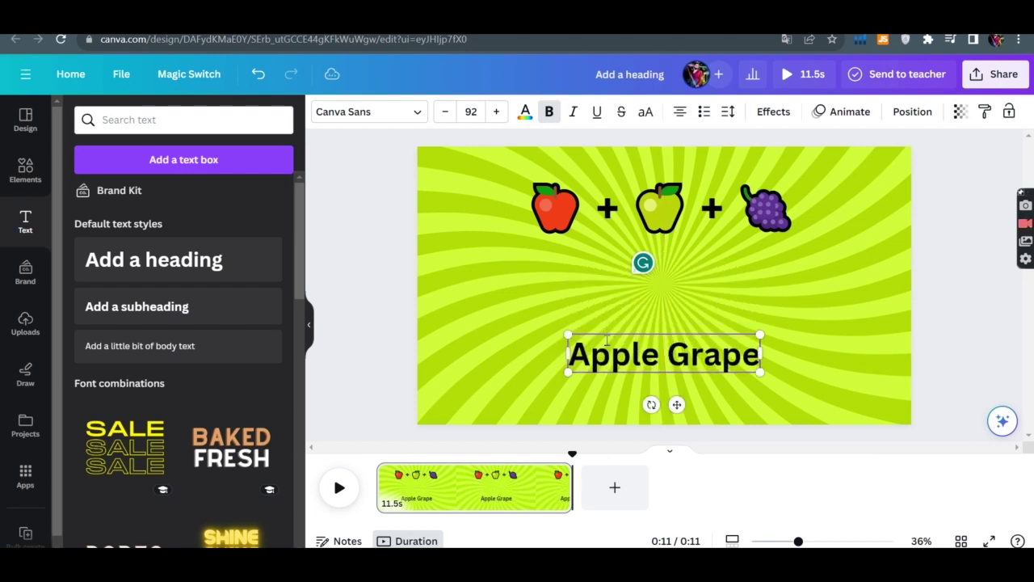
drag(569, 373, 526, 390)
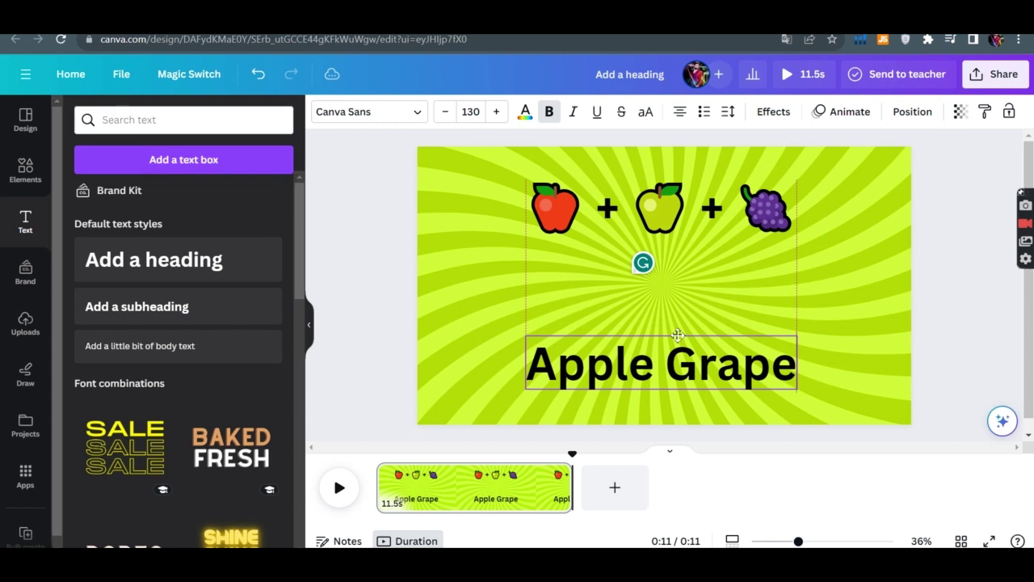
- Change the font of the "Apple Grape" answer to DM Sans, keeping its black color, and nudge the text slightly
click(368, 112)
click(129, 363)
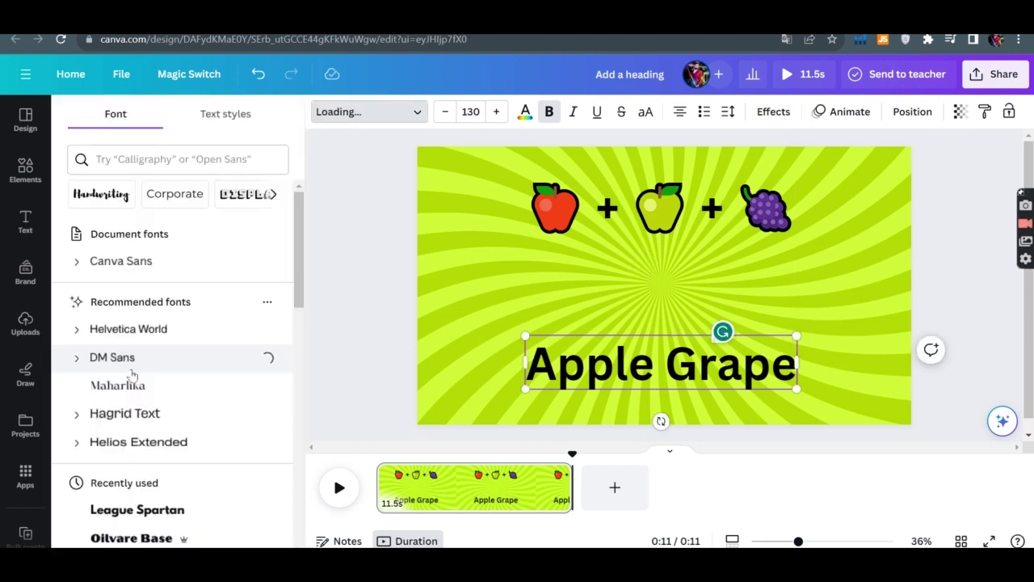
click(525, 112)
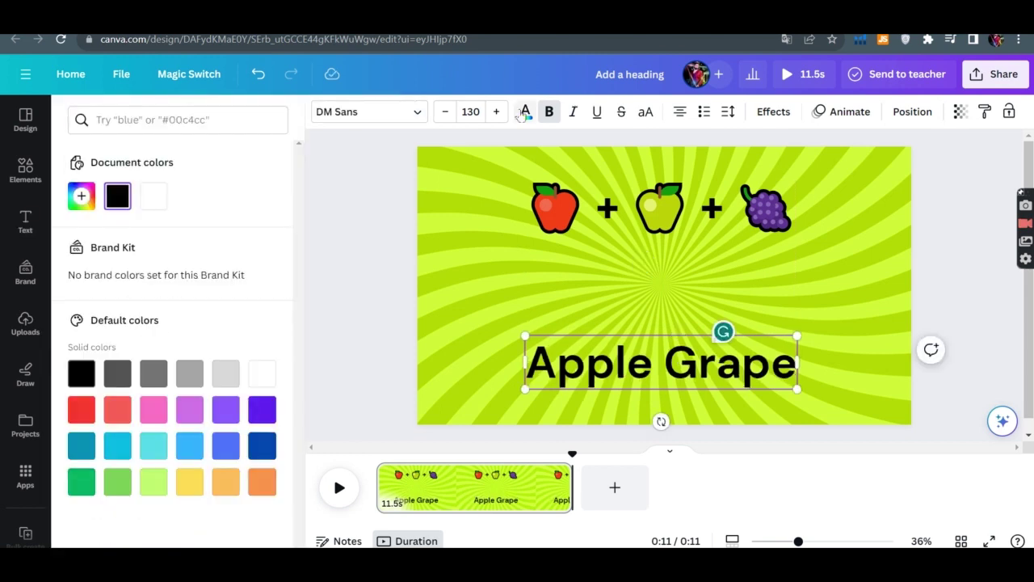
key(Escape)
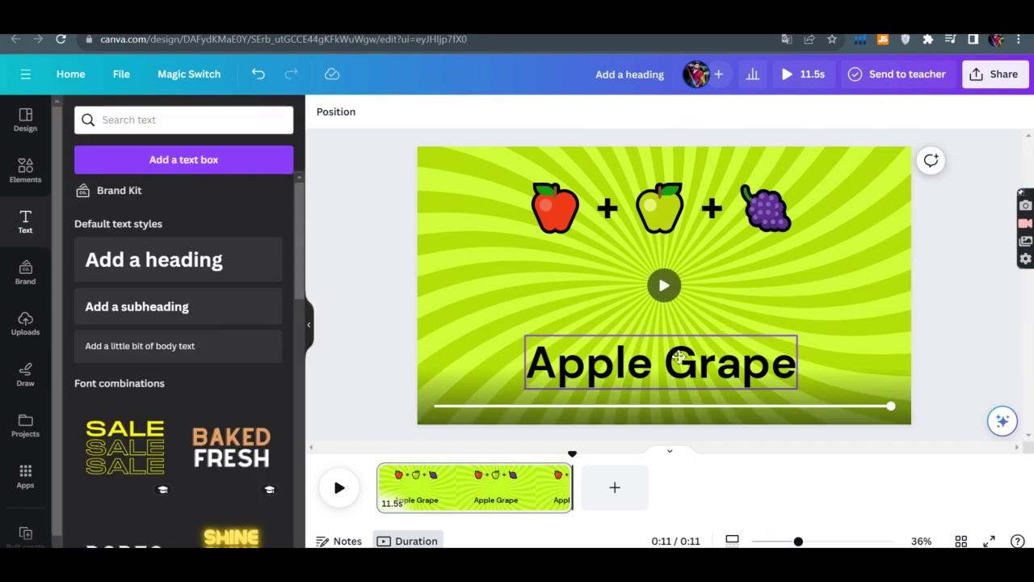
click(679, 357)
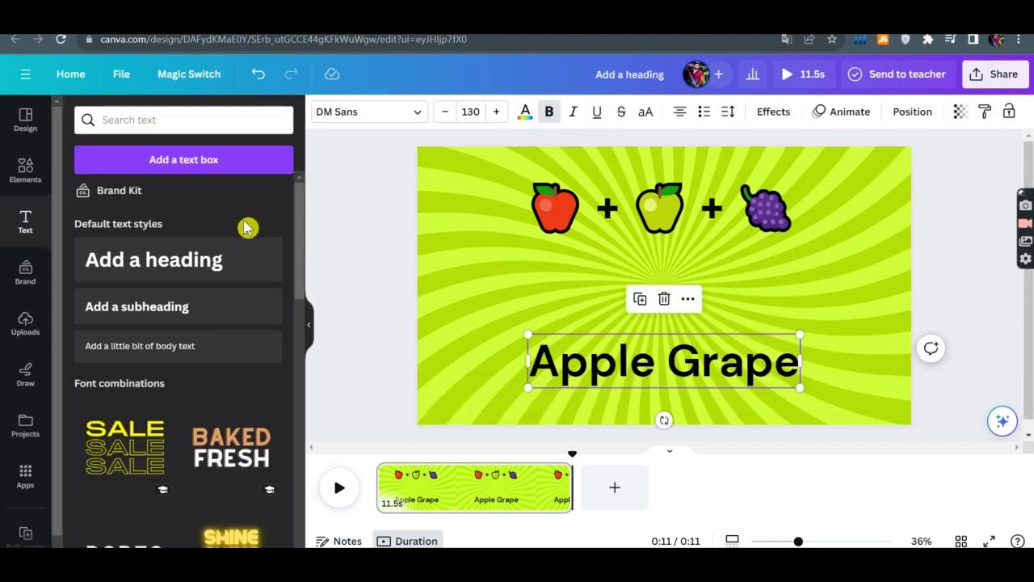
- Search the elements library for "timer countdown"
click(25, 170)
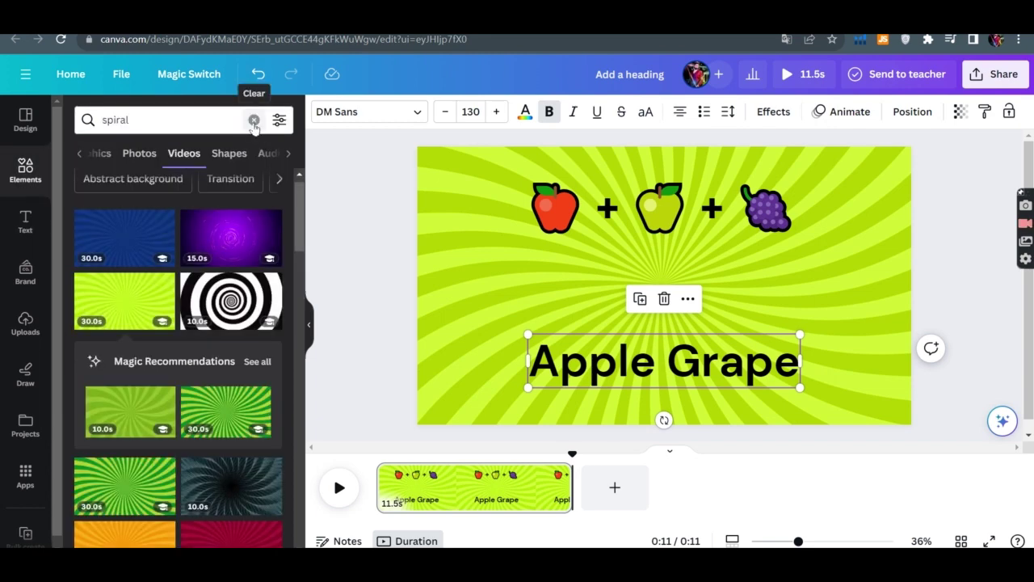
click(254, 121)
text(timer countdown)
key(Return)
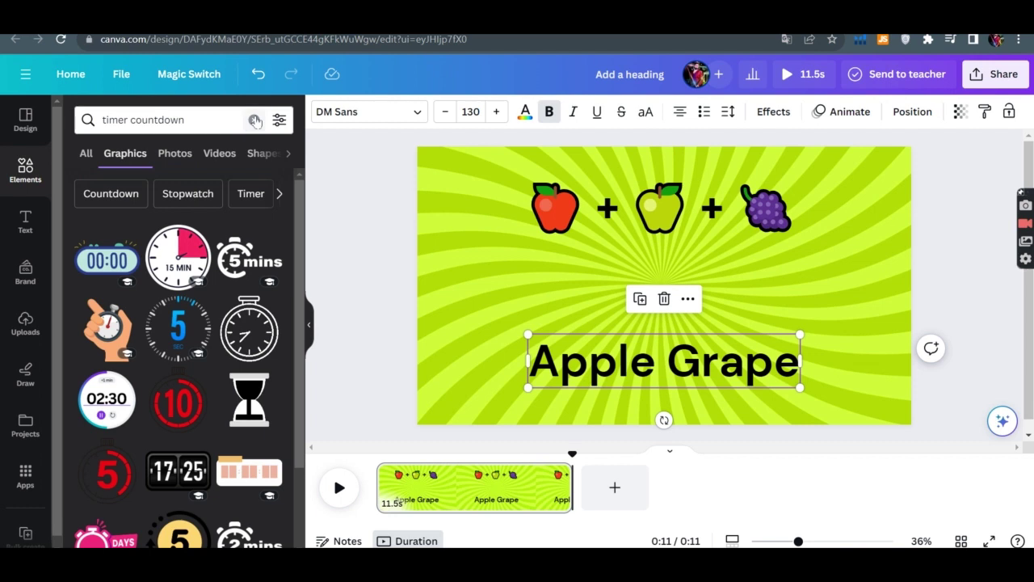
- Search the elements for "loding bar" and add the 21-second video of a loading bar on a white background to the page
click(254, 122)
text(lod)
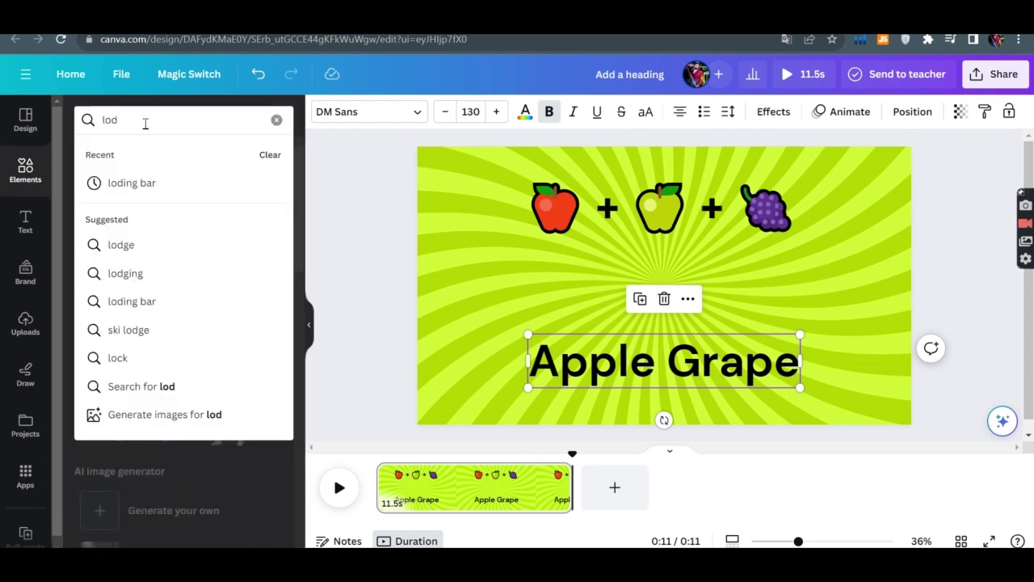
click(132, 182)
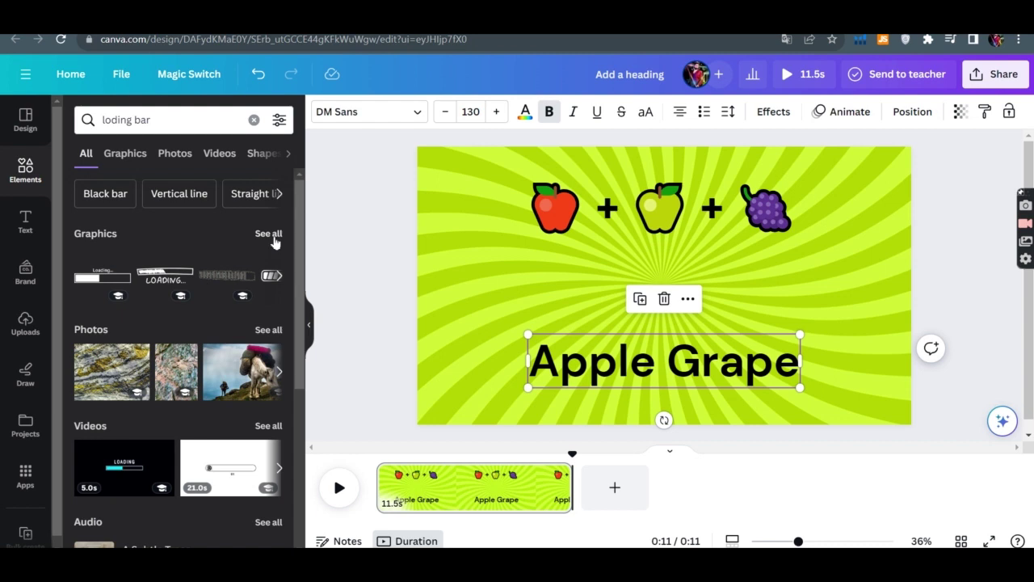
click(270, 234)
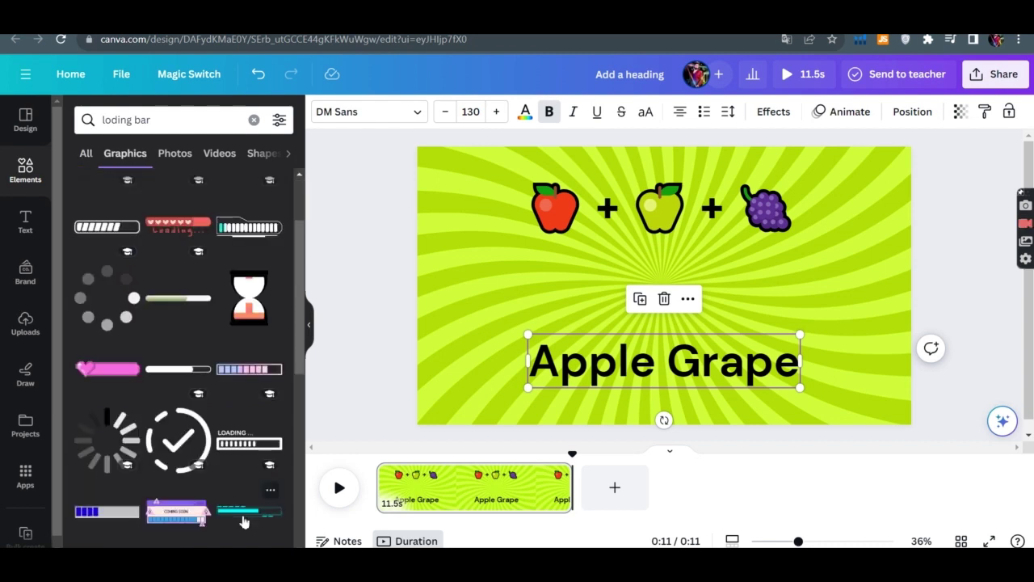
click(219, 153)
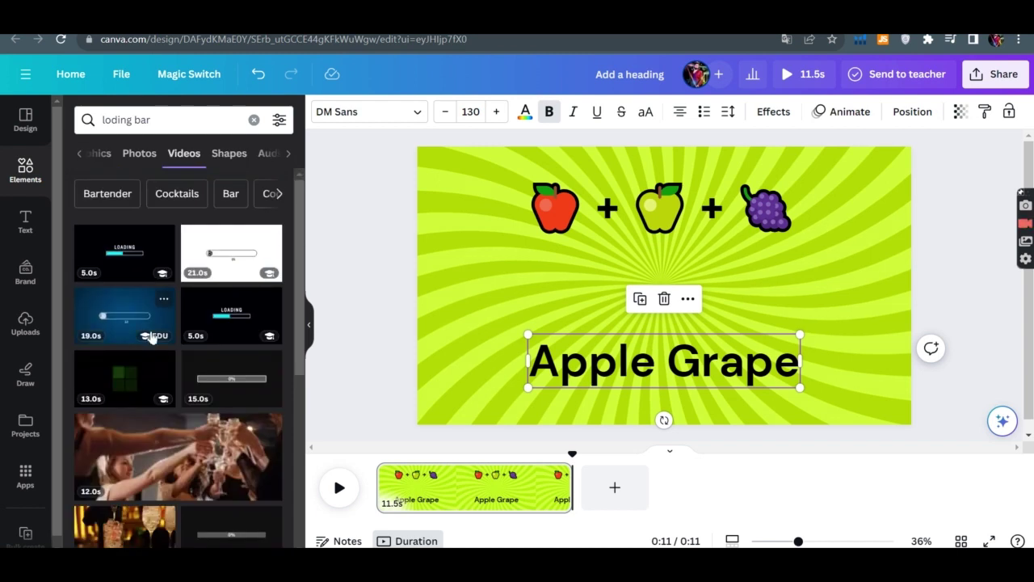
click(231, 258)
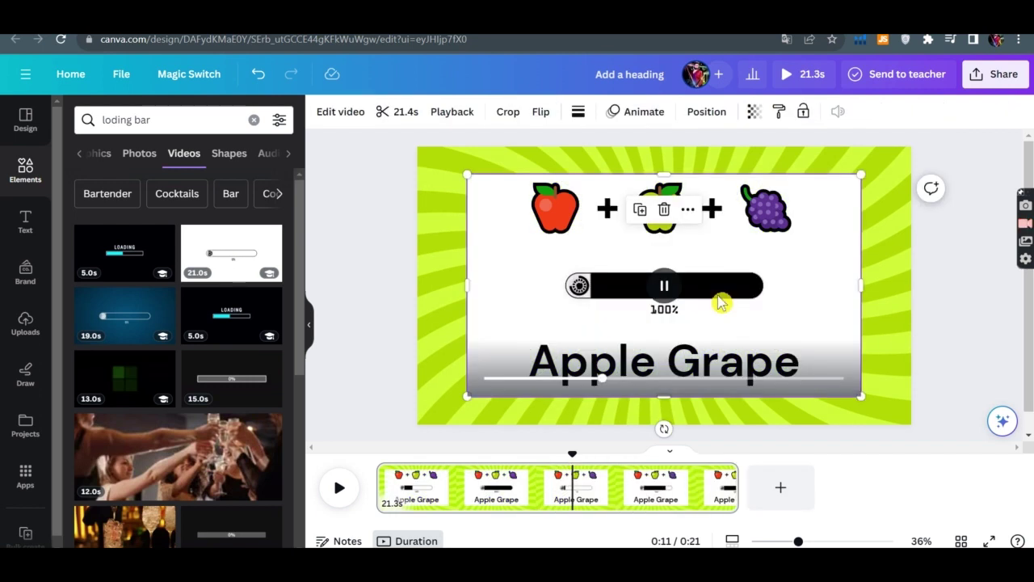
- Crop the loading video to just its bar, widen it to cover the answer text, and cut the page down to 6.7 seconds
drag(670, 176, 669, 276)
drag(665, 335, 676, 363)
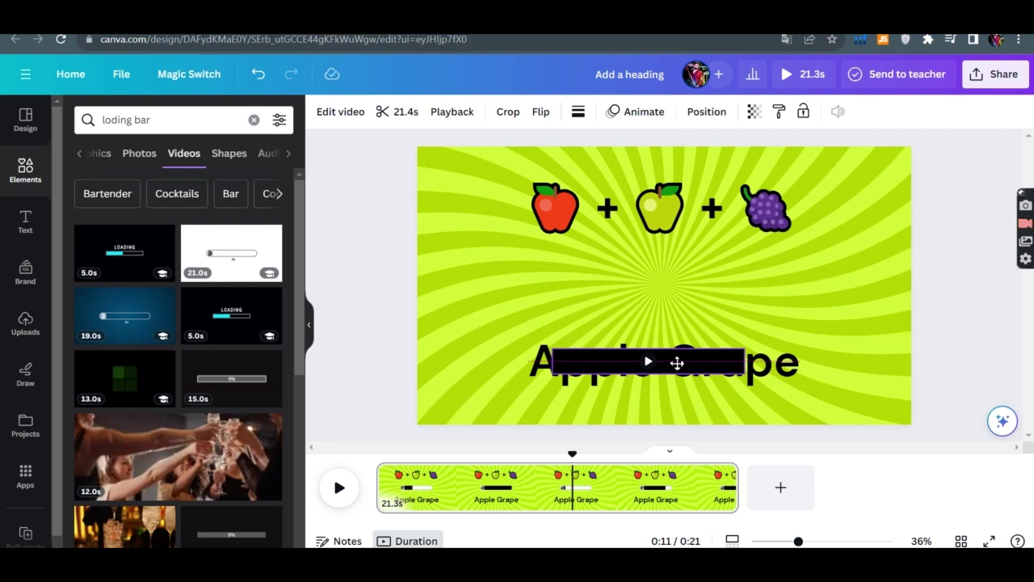
click(677, 363)
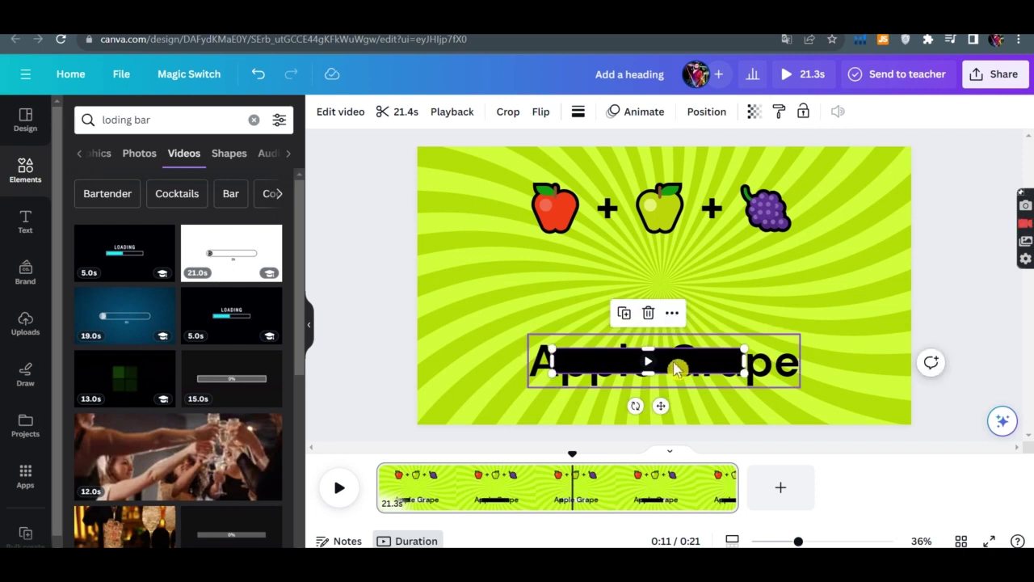
drag(677, 368, 570, 386)
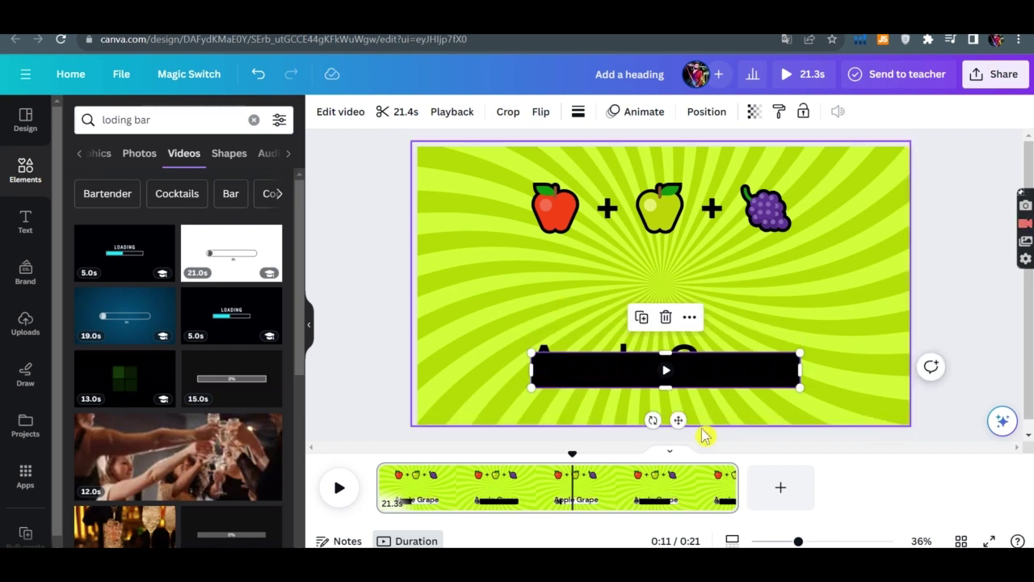
key(Delete)
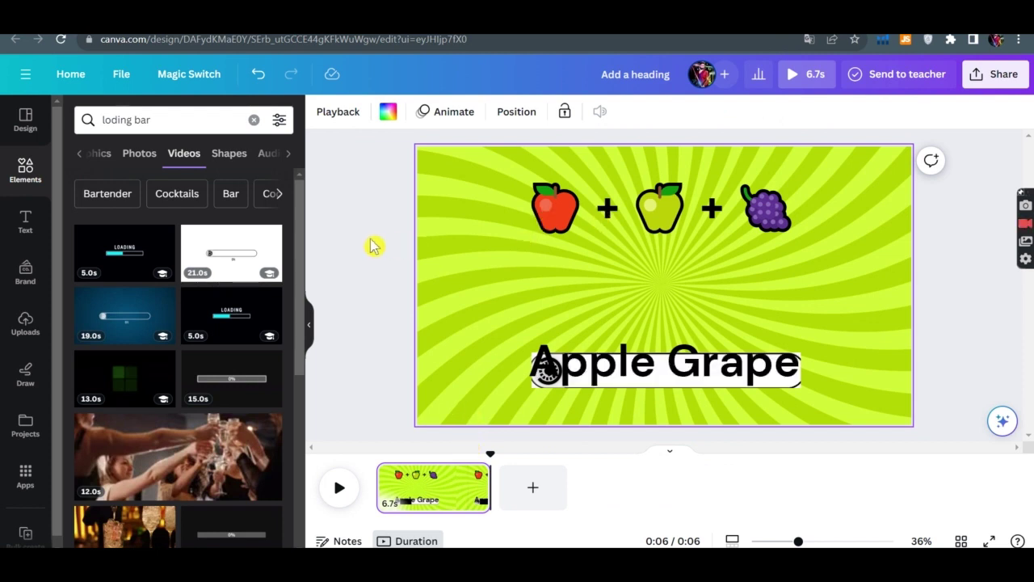
- Apply the Pop text animation to the emoji riddle on both enter and exit
click(570, 209)
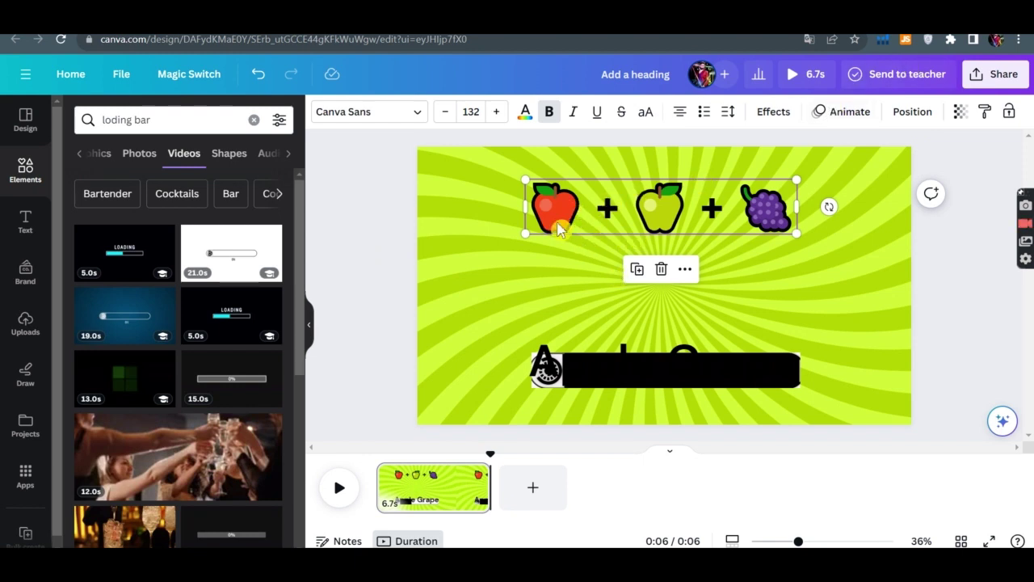
click(851, 112)
click(120, 374)
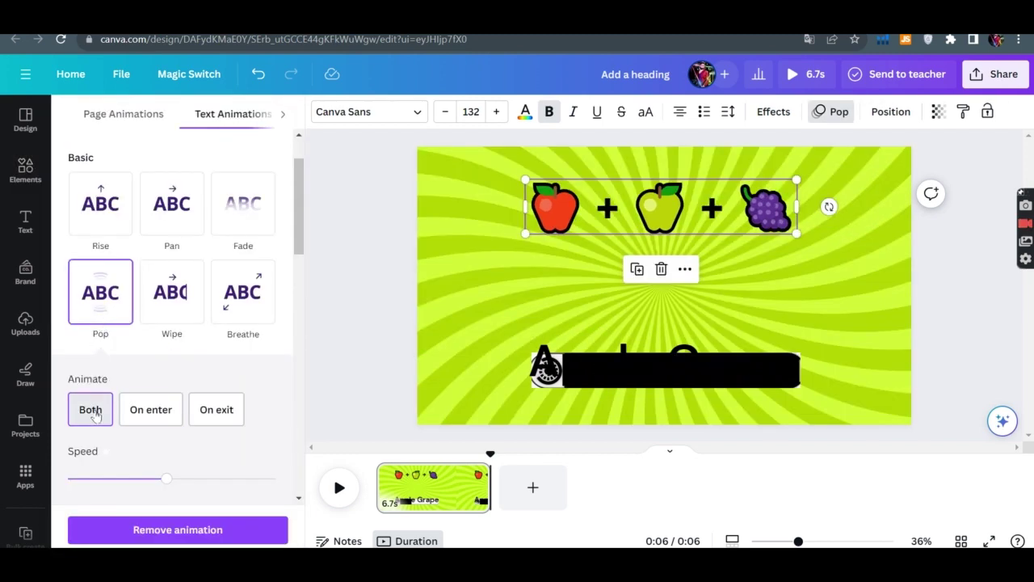
- Place the loading bar just above the answer and give it the Pop animation on both enter and exit
click(642, 372)
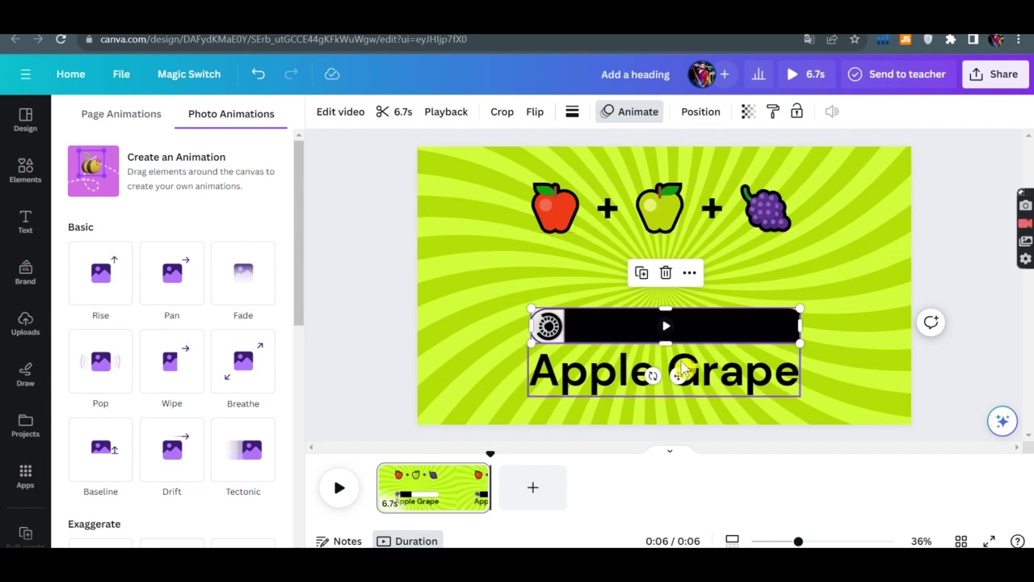
click(100, 362)
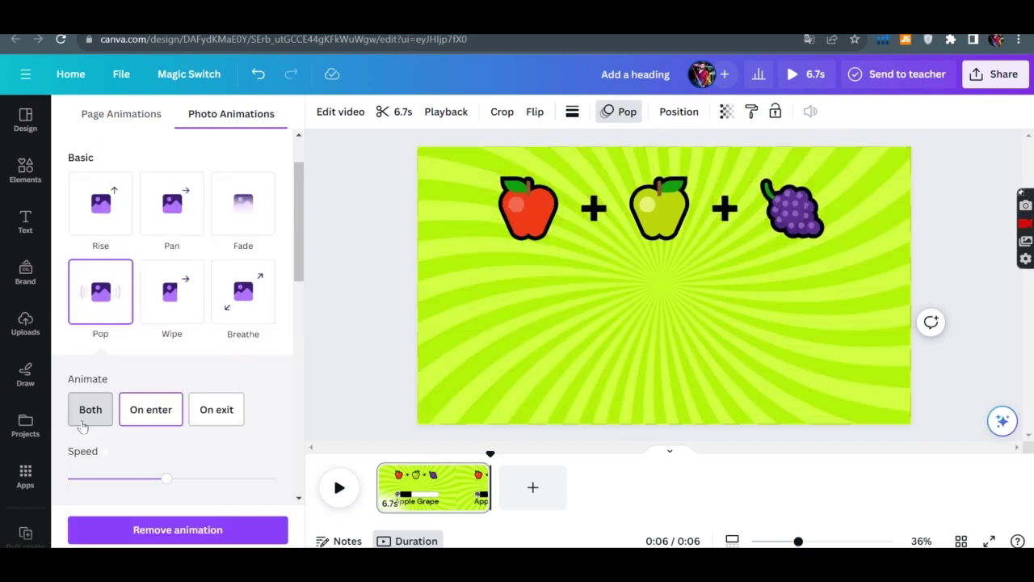
click(83, 423)
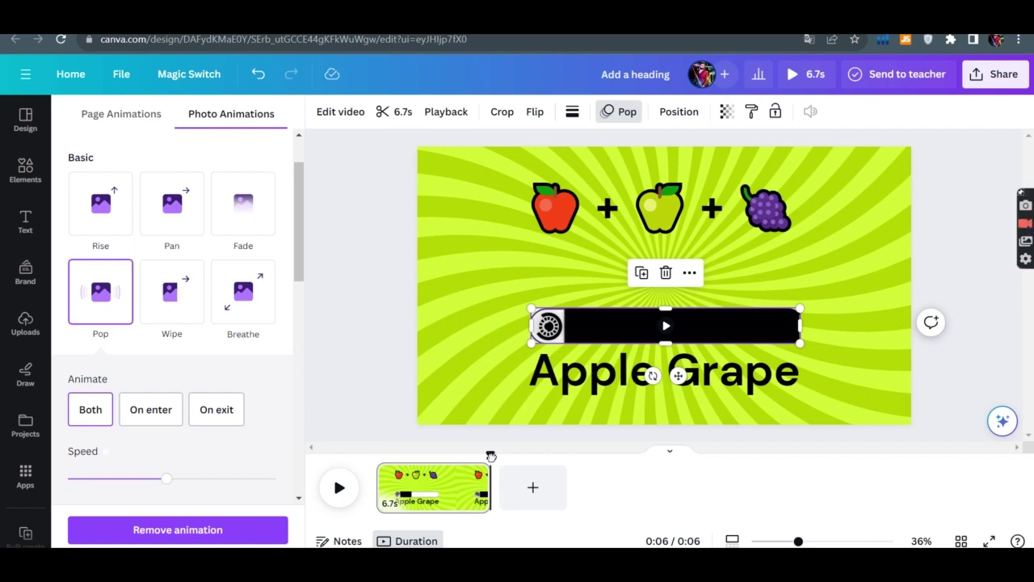
- Show the emoji riddle's timing and trim its start so it appears just after the page begins
drag(490, 457, 433, 457)
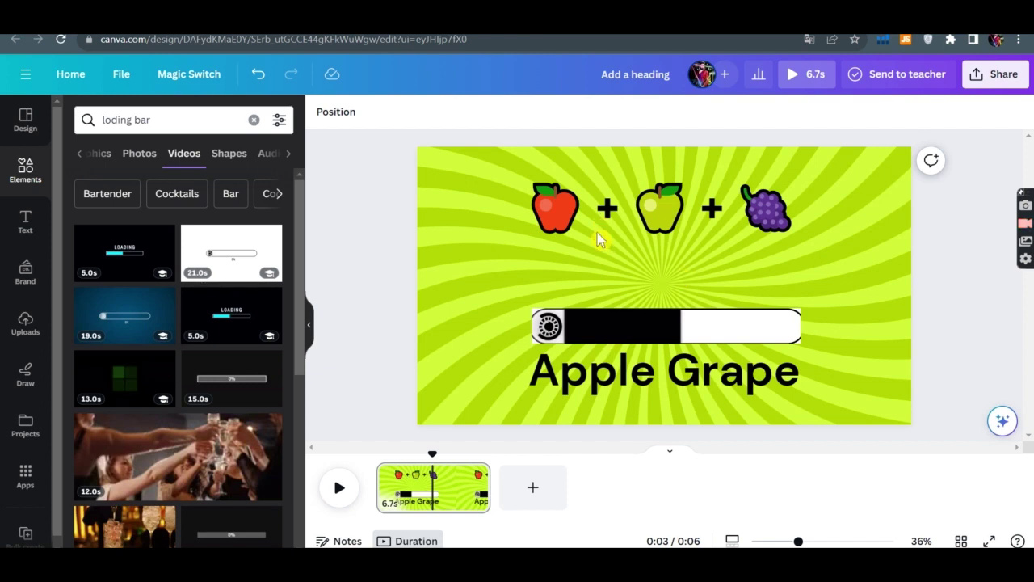
click(569, 225)
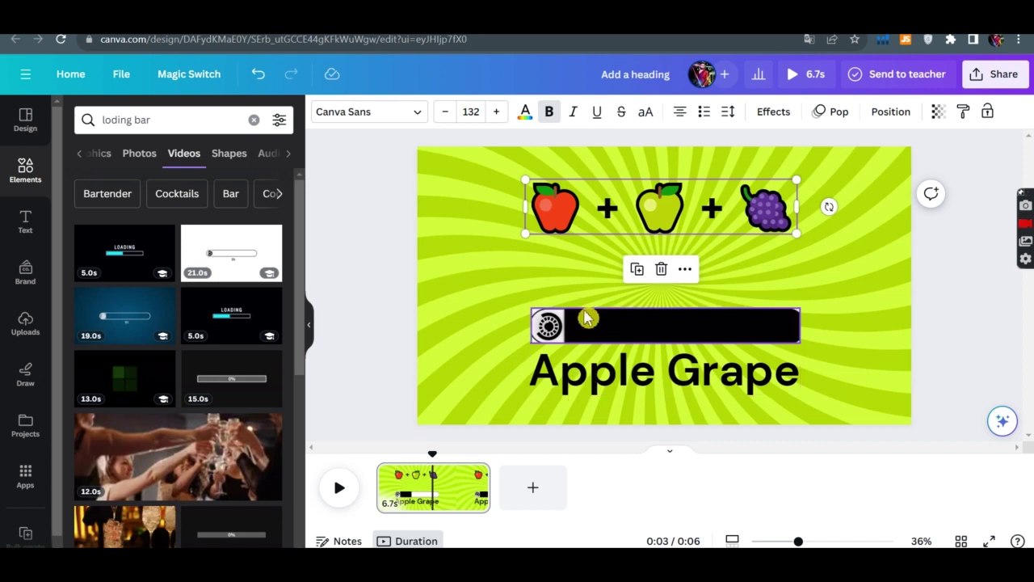
right_click(559, 209)
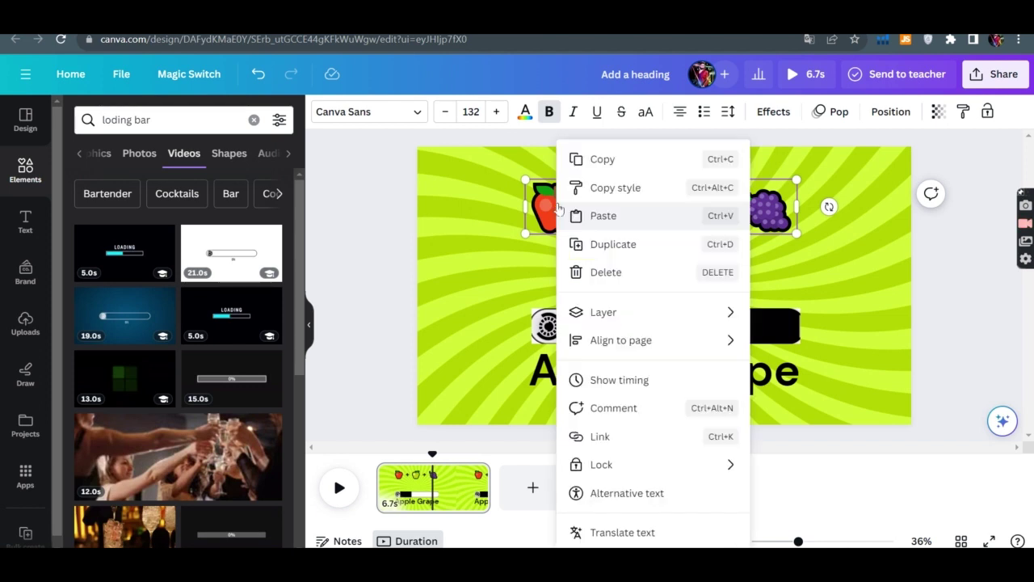
click(618, 384)
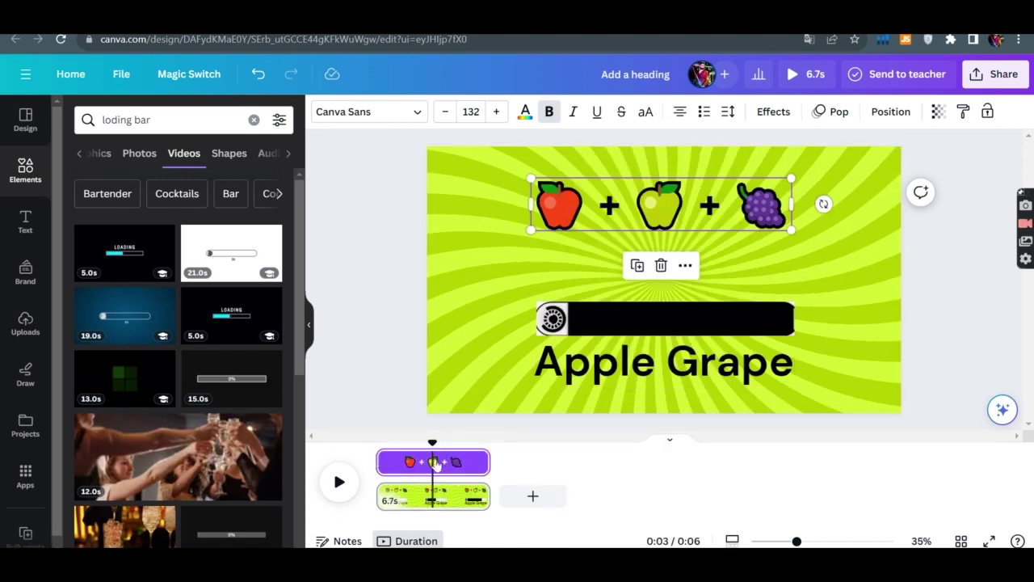
click(478, 472)
drag(432, 446, 386, 447)
click(390, 465)
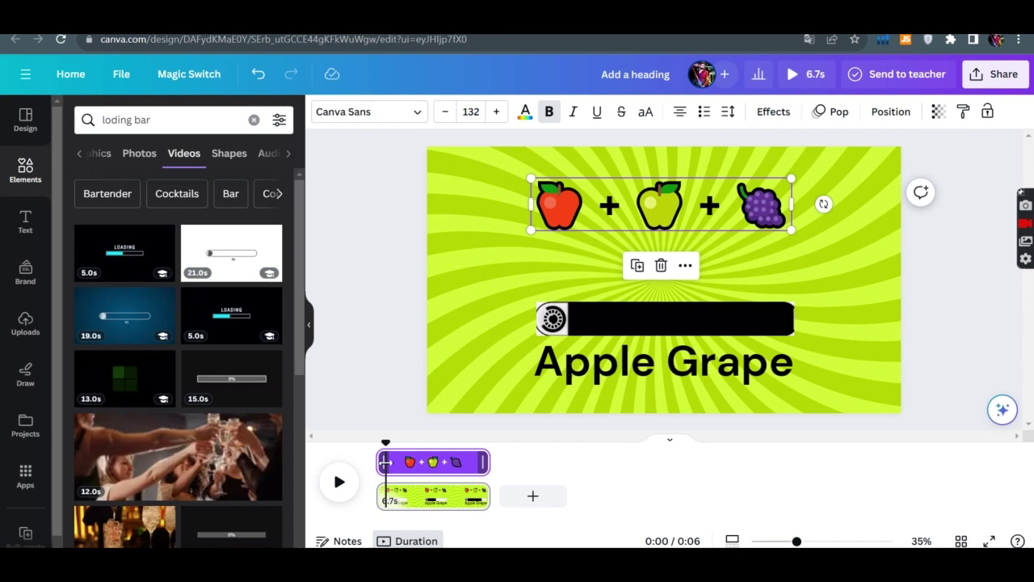
drag(385, 462, 387, 446)
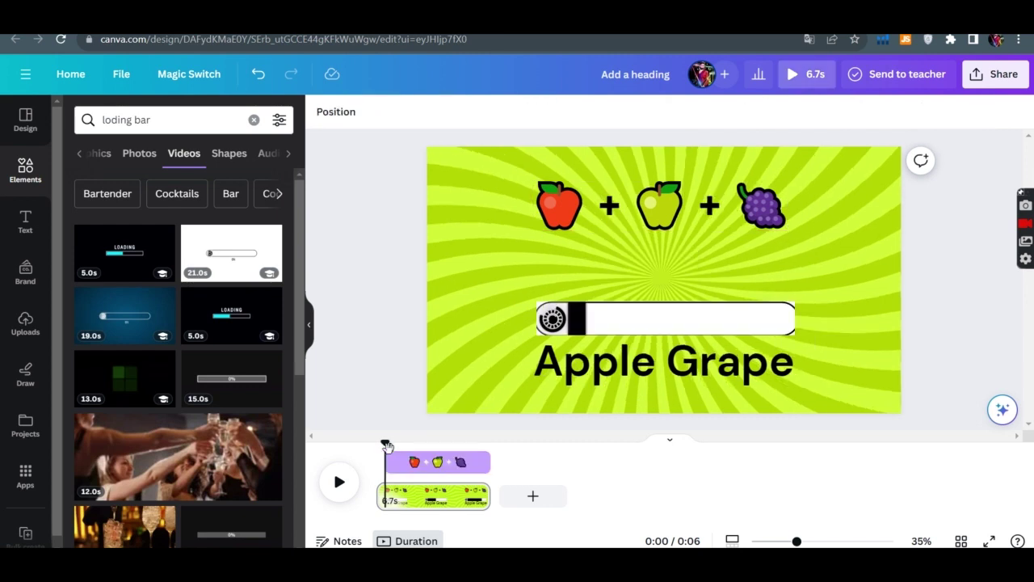
- Trim the start of the loading bar's timing so it appears shortly after the emojis, at 0:01 on the timeline
drag(387, 446, 391, 447)
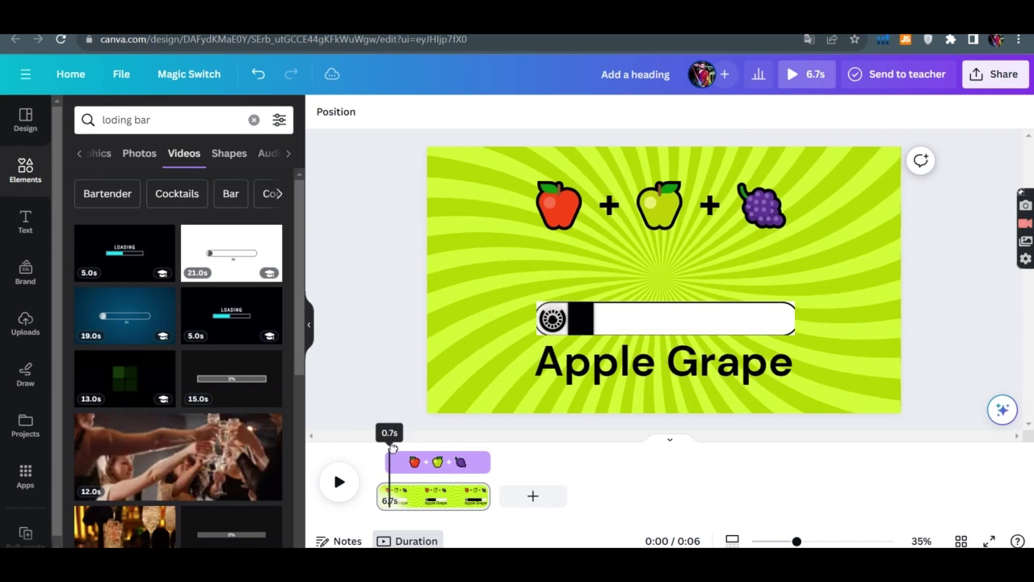
mouse_move(392, 447)
mouse_down()
mouse_move(488, 447)
mouse_move(399, 449)
mouse_up()
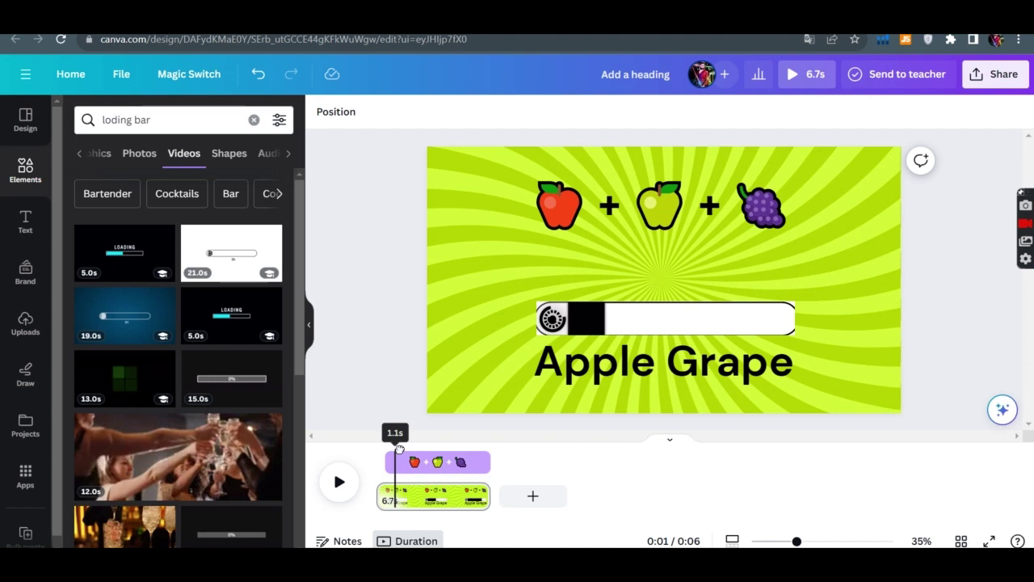
drag(399, 449, 413, 449)
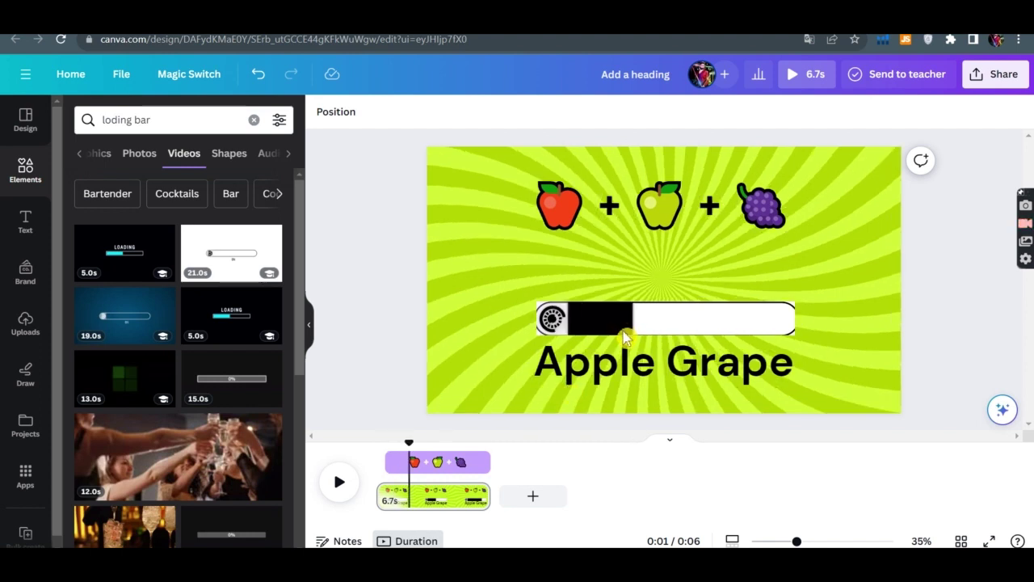
click(629, 327)
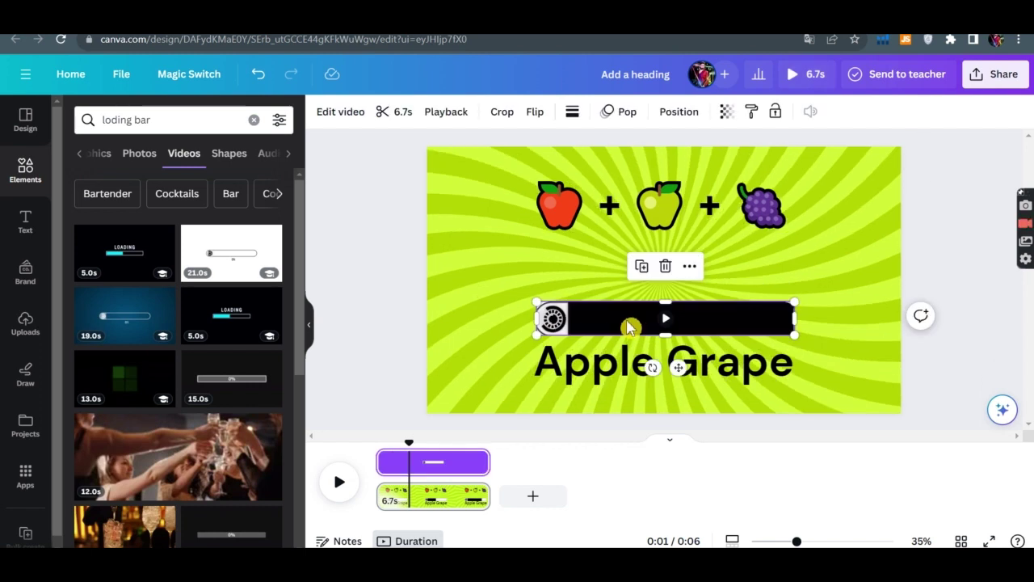
mouse_move(383, 461)
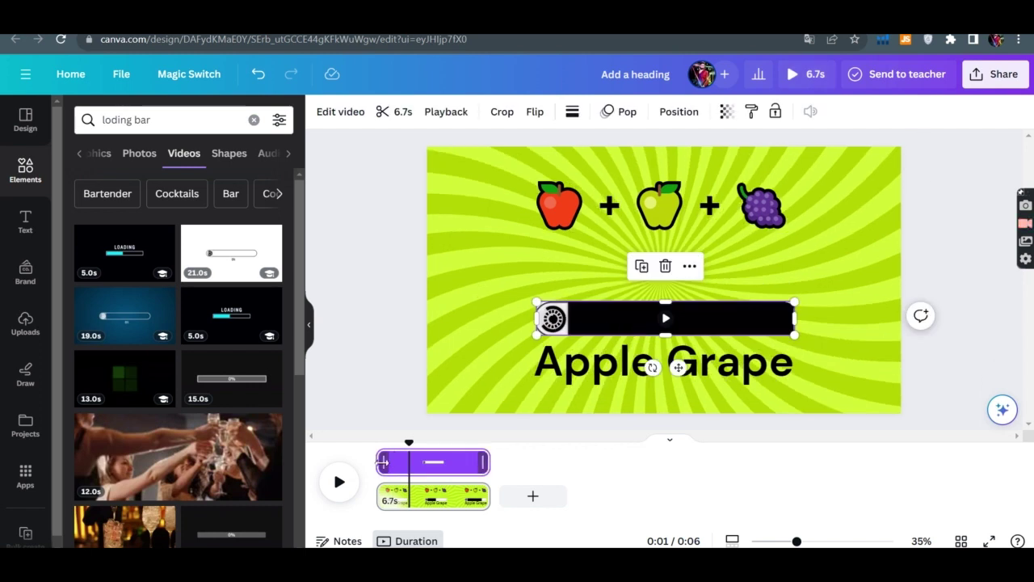
drag(384, 461, 412, 461)
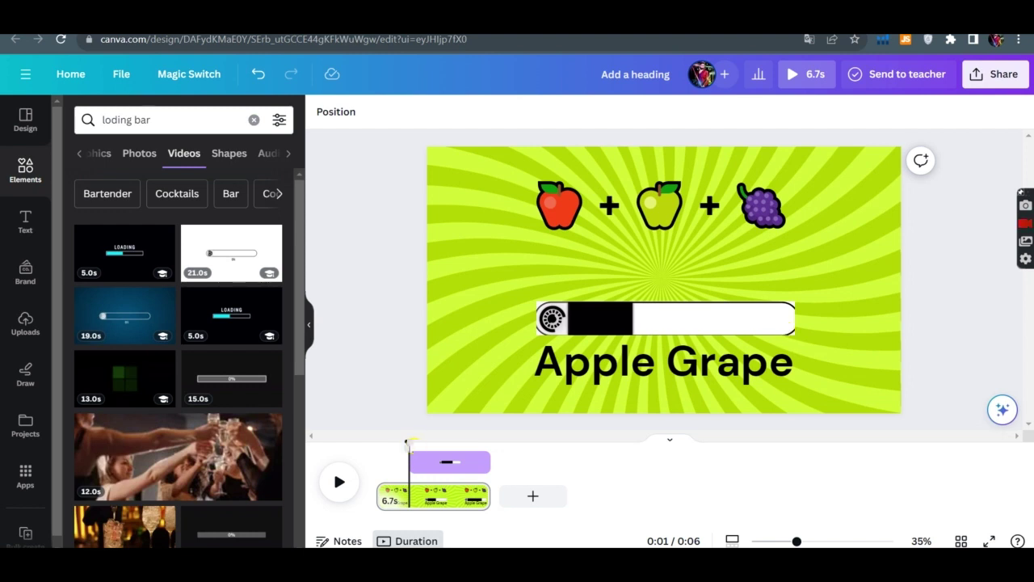
- Trim the end of the loading bar's timing to 0:06, slightly before the page ends
drag(408, 443, 484, 445)
mouse_move(492, 463)
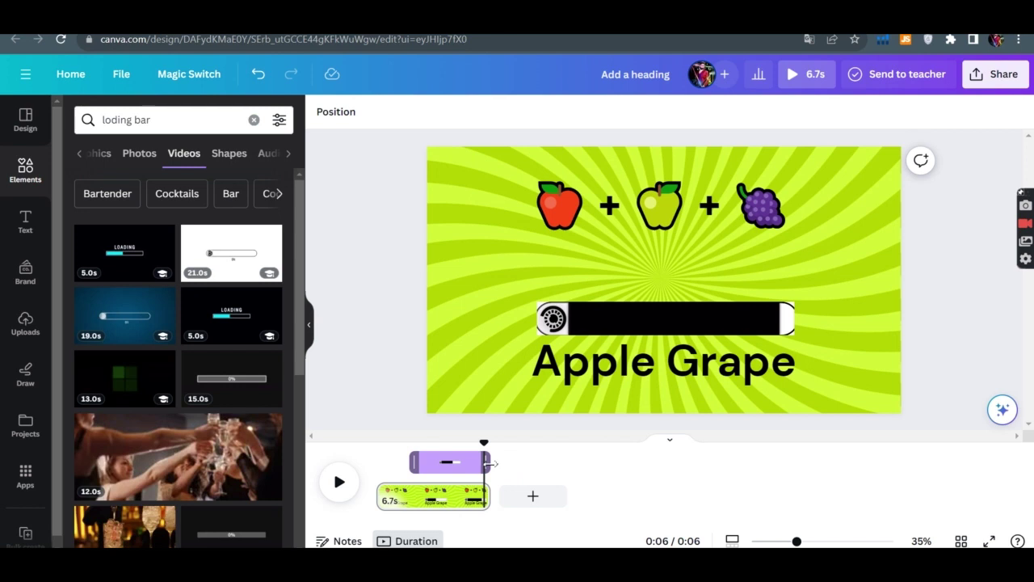
drag(489, 463, 484, 462)
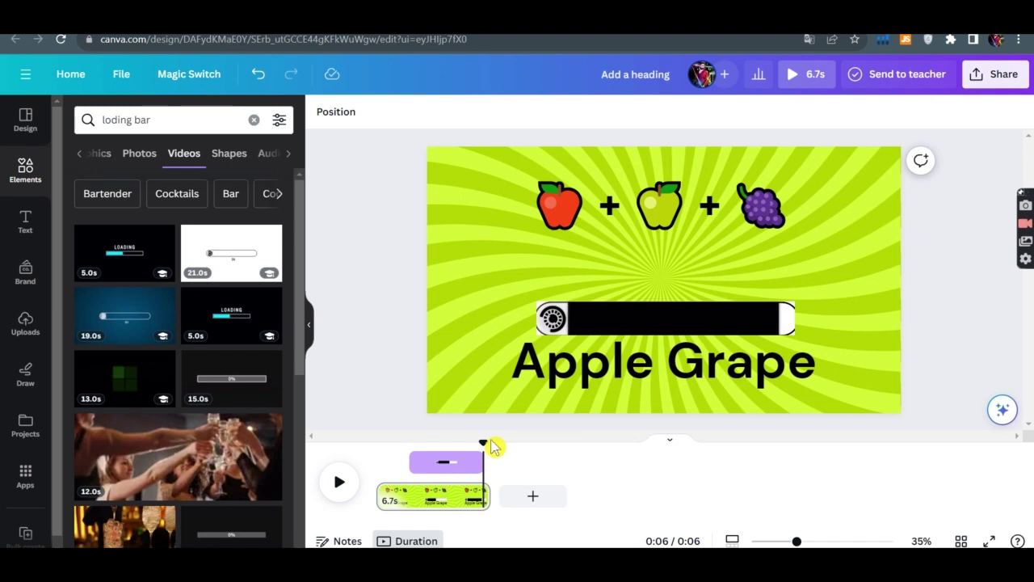
click(489, 496)
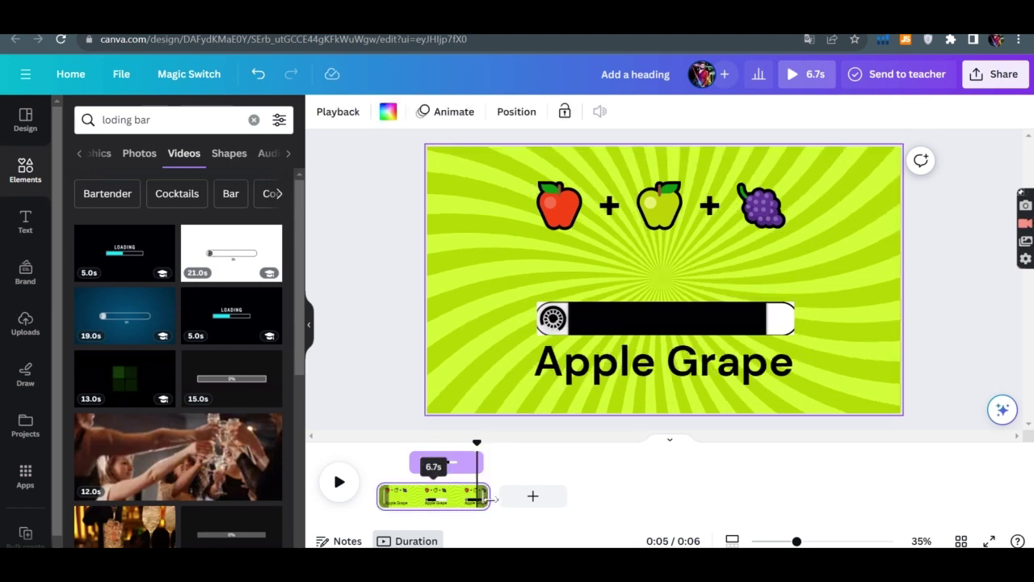
- Extend the page duration to 8.1 seconds and slightly lengthen the end of the loading bar's timing to 4.5 seconds in total
drag(495, 499, 514, 499)
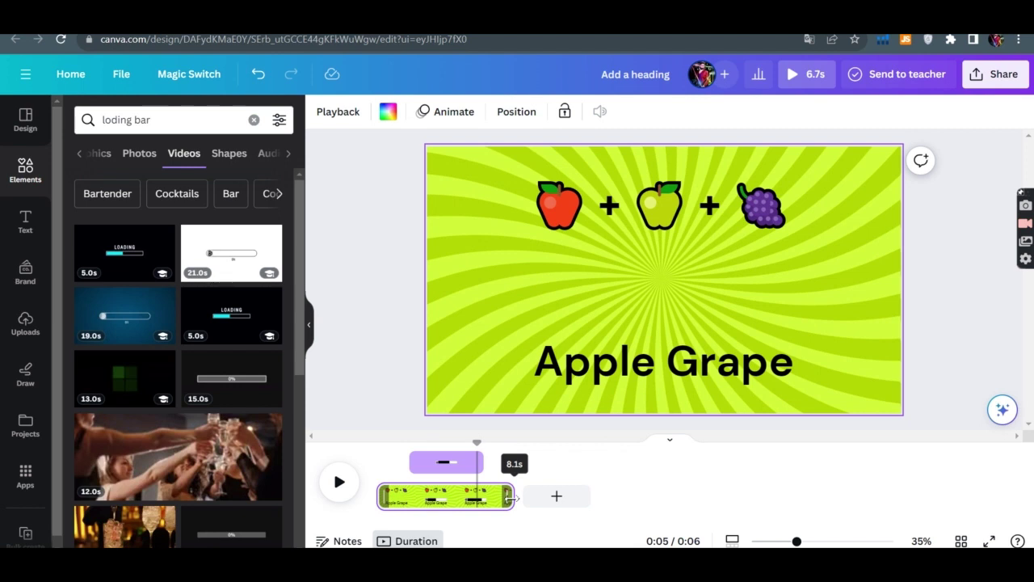
click(482, 463)
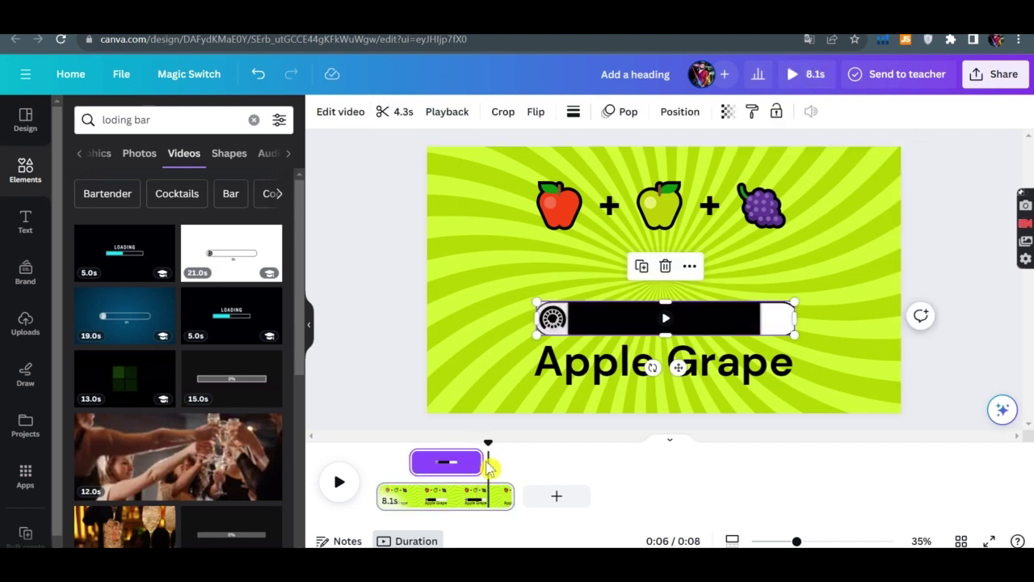
drag(489, 444, 479, 447)
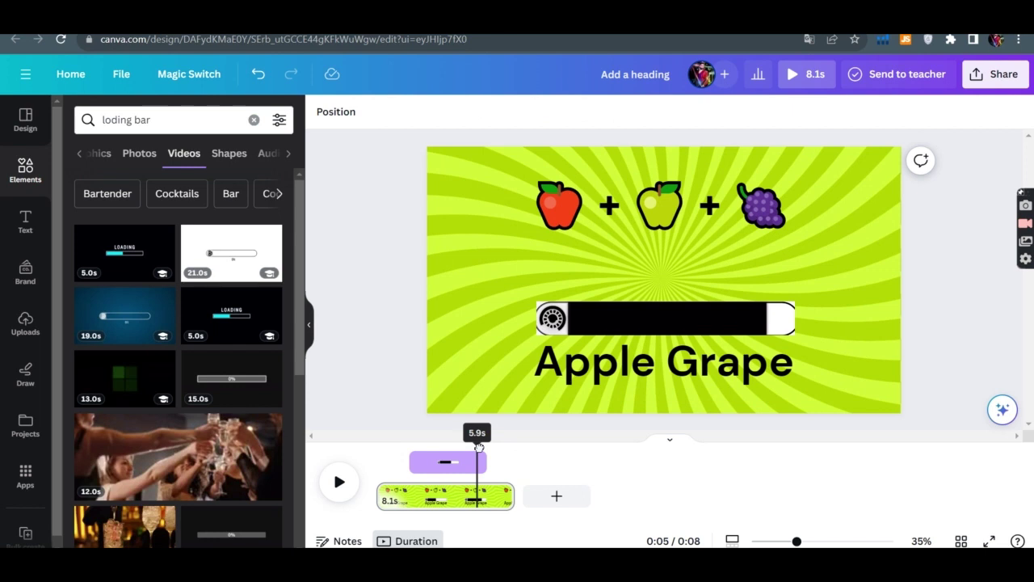
- Trim the start of the "Apple Grape" answer's timing so it appears after the loading bar ends, and preview the page
click(575, 377)
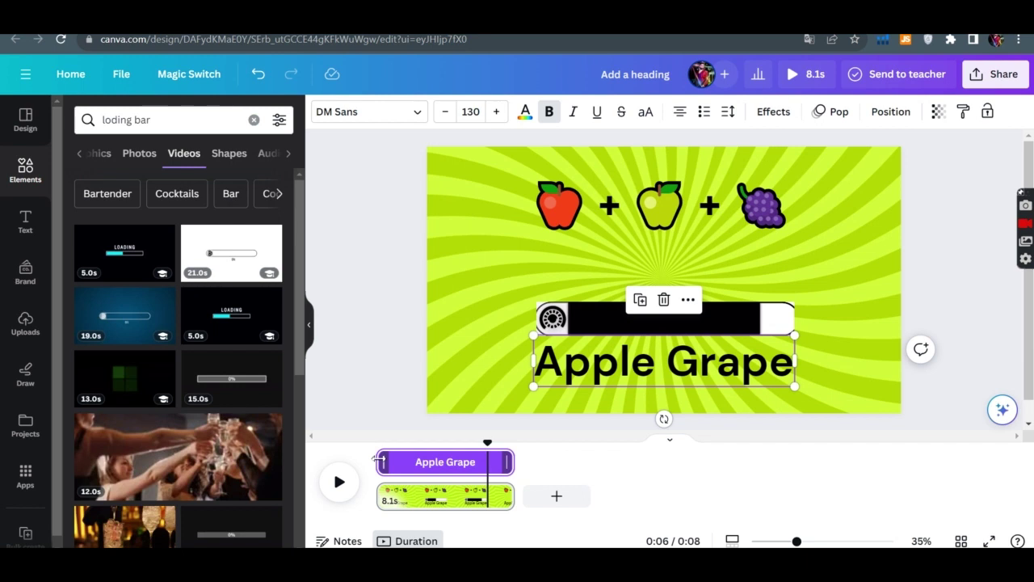
mouse_move(379, 460)
mouse_down()
mouse_move(401, 444)
mouse_move(386, 438)
mouse_up()
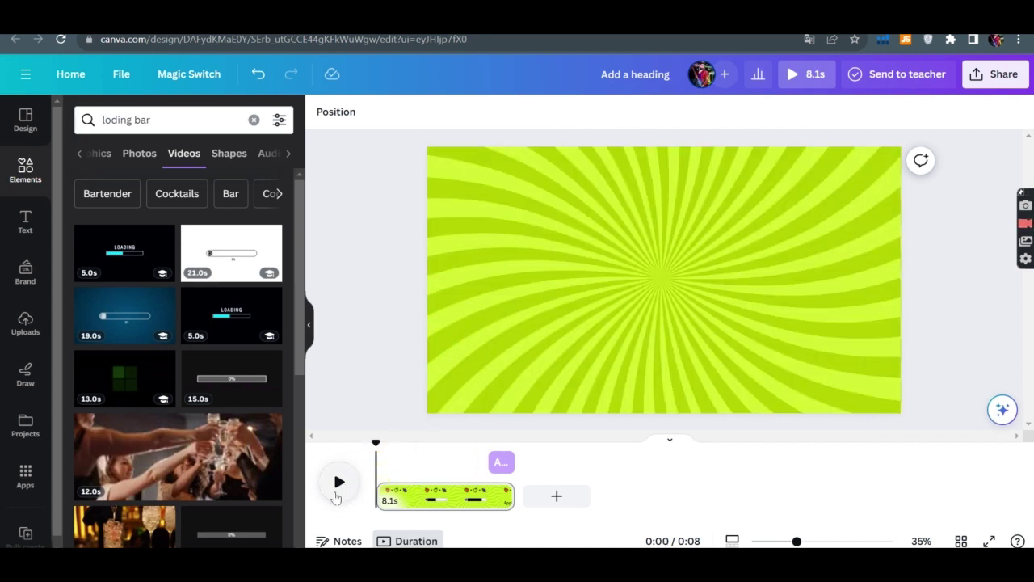
click(338, 480)
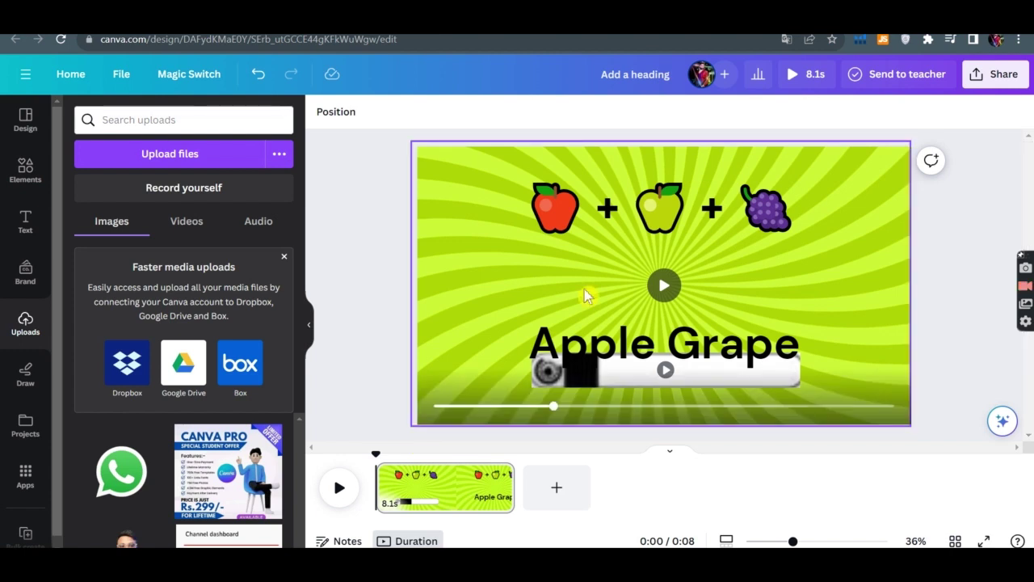
- Find "cork" audio and add the Bottle Wine Slide sound to the timeline where the emojis appear
click(12, 160)
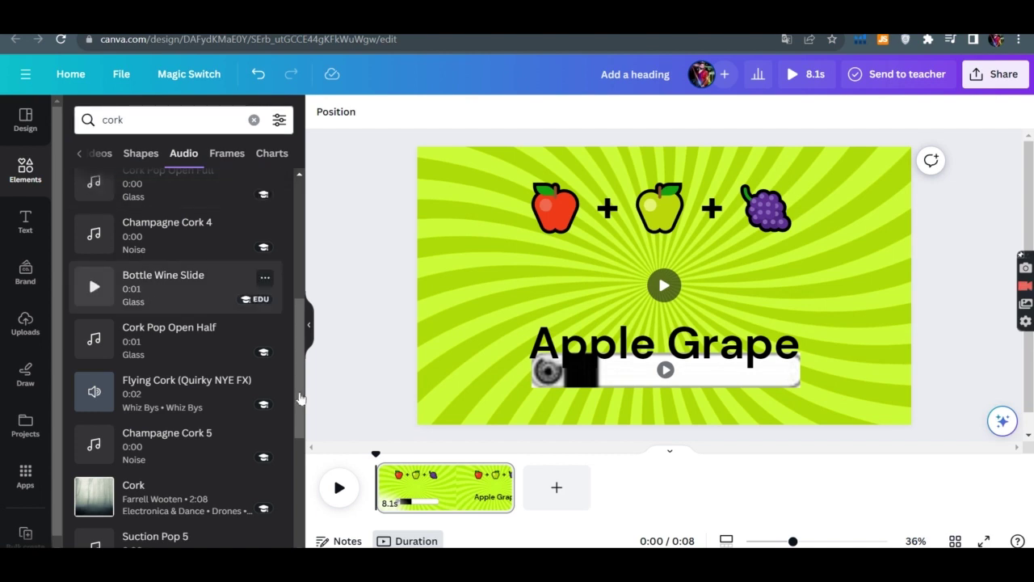
drag(202, 287, 382, 501)
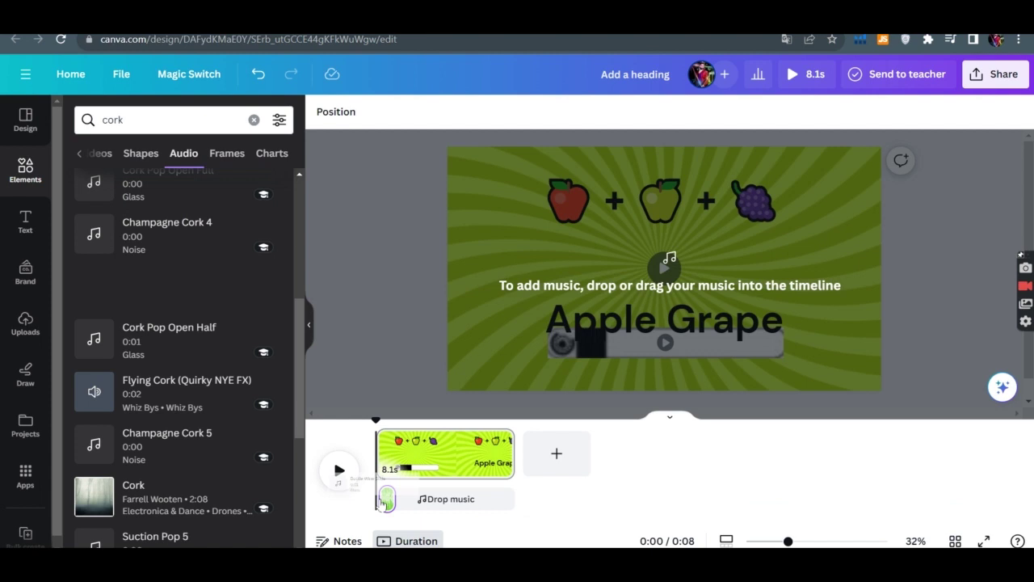
drag(381, 501, 385, 499)
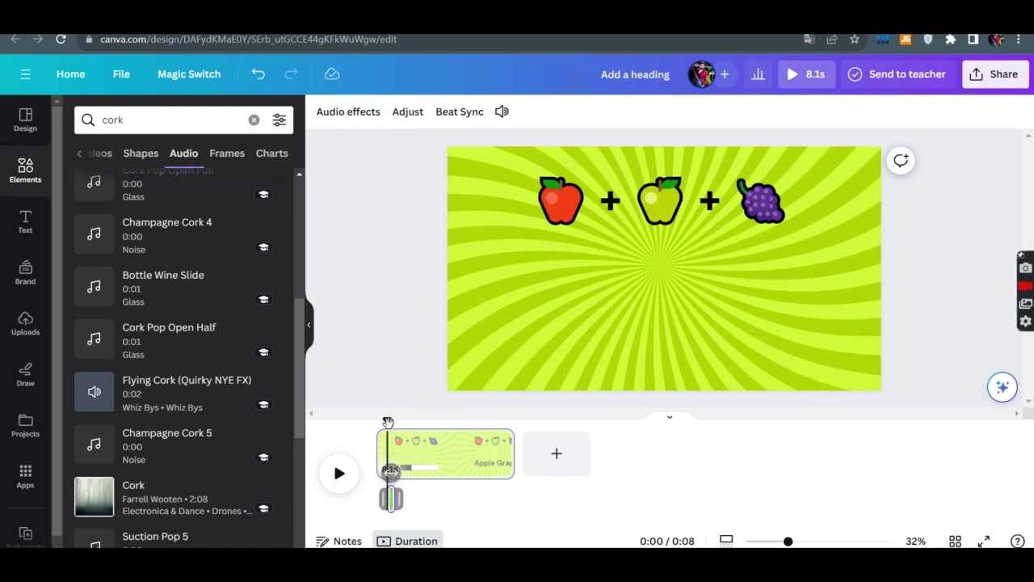
- Set the playhead to 1.9 seconds and search the audio elements for "tik tok timer"
drag(388, 422, 409, 425)
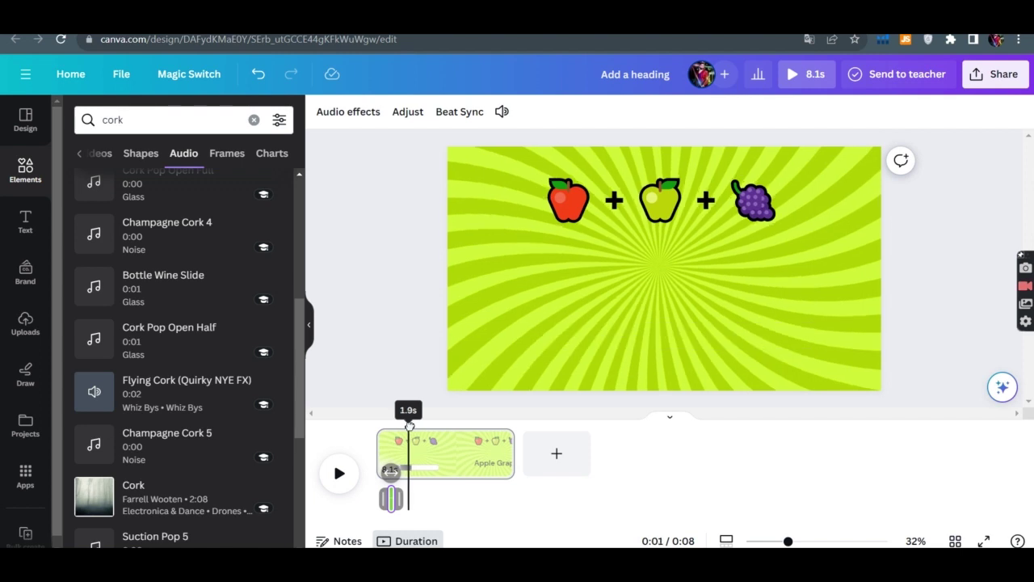
click(254, 120)
text(tim)
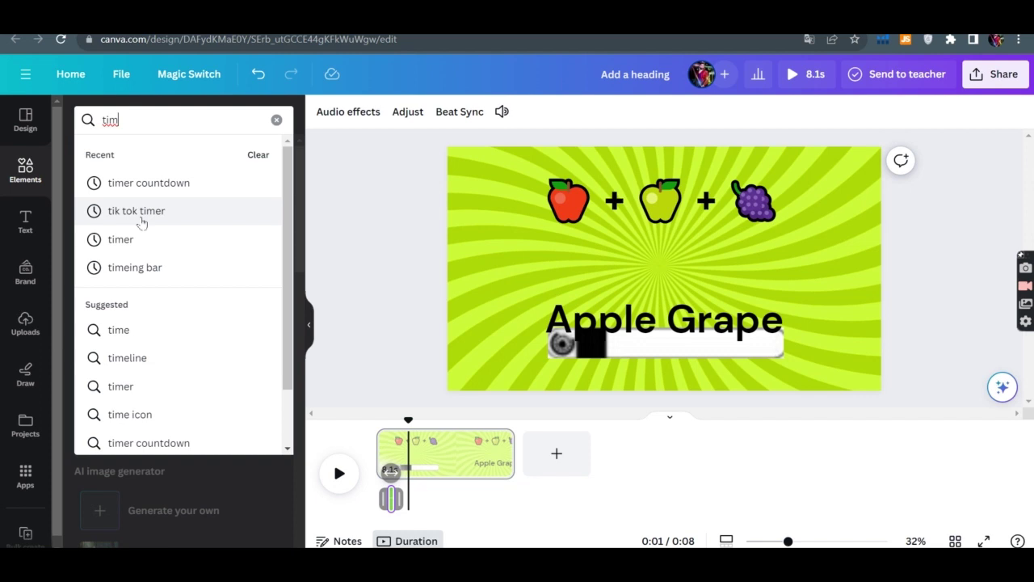
click(141, 218)
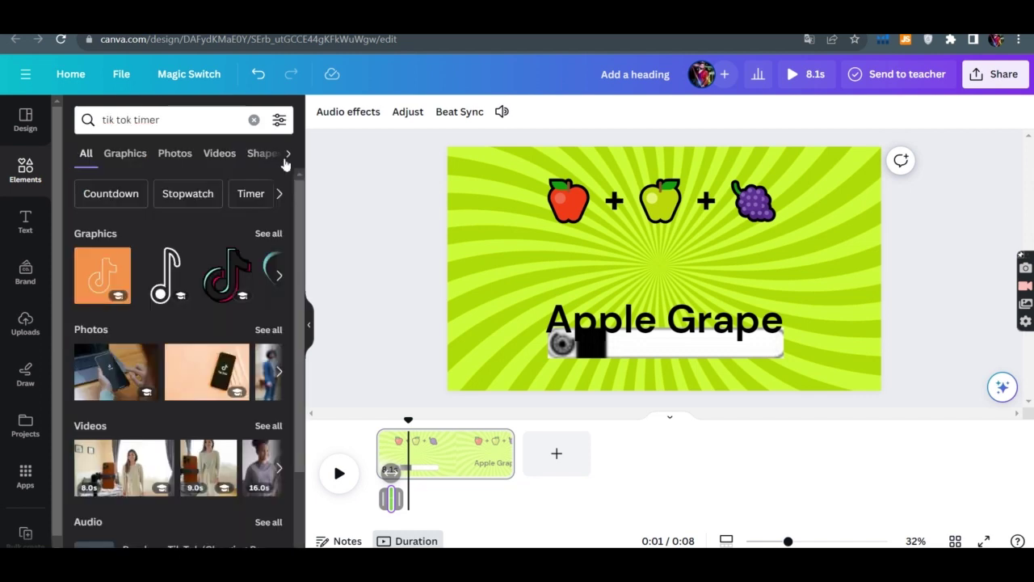
click(288, 154)
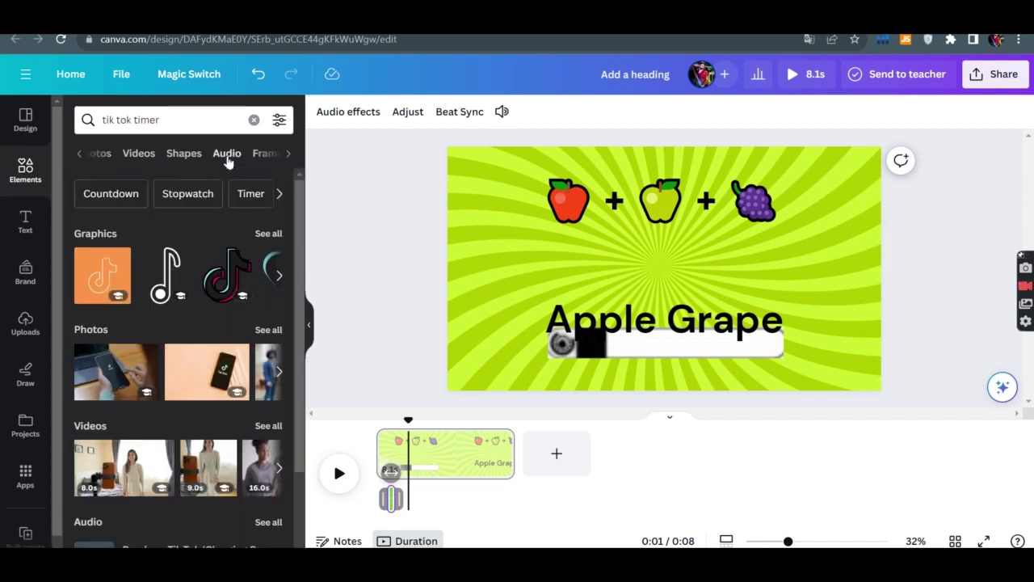
click(228, 156)
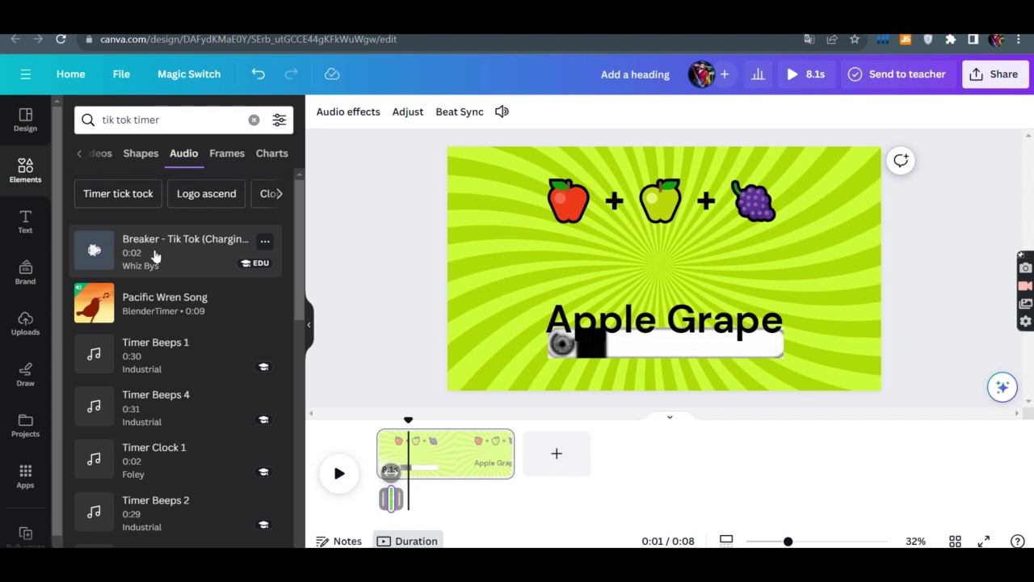
- Add a timer sound from about 2 seconds on the timeline and trim it to 3.8 seconds
drag(155, 256, 438, 505)
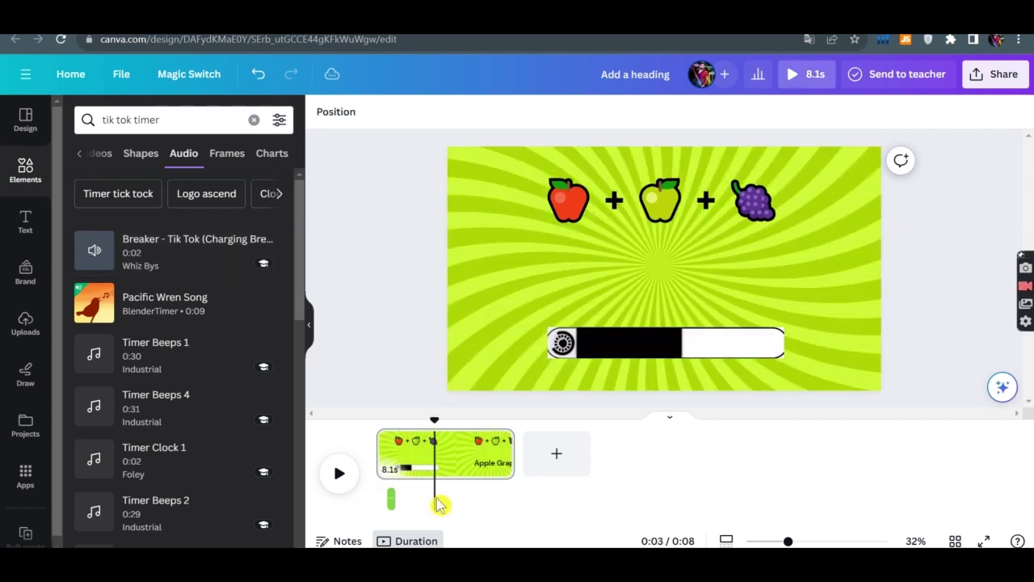
click(412, 423)
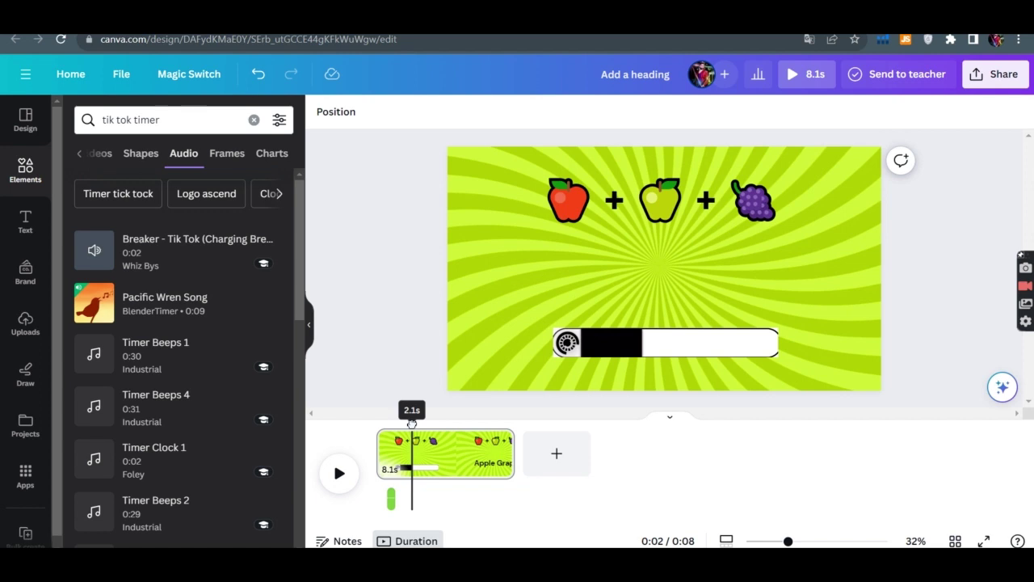
drag(413, 423, 491, 430)
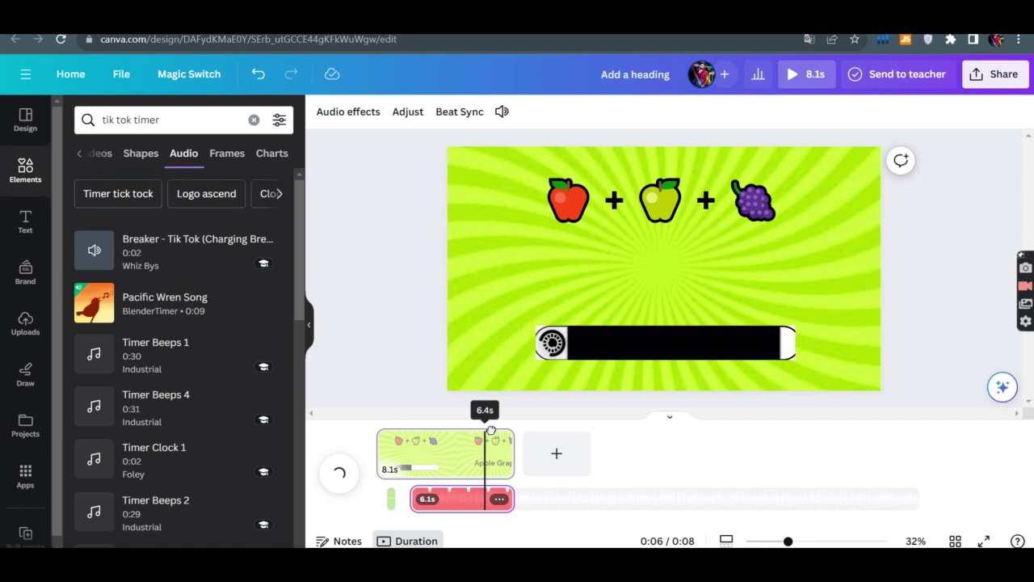
drag(491, 430, 475, 430)
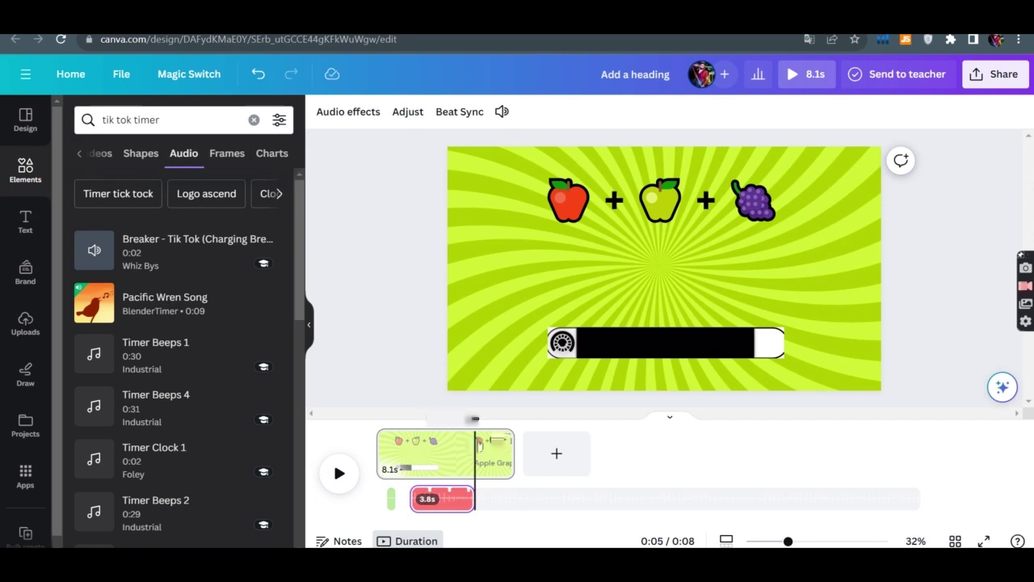
- Search the audio elements for "cork", add Champagne Cork 1 where the answer appears, and check its timing against the page
click(254, 120)
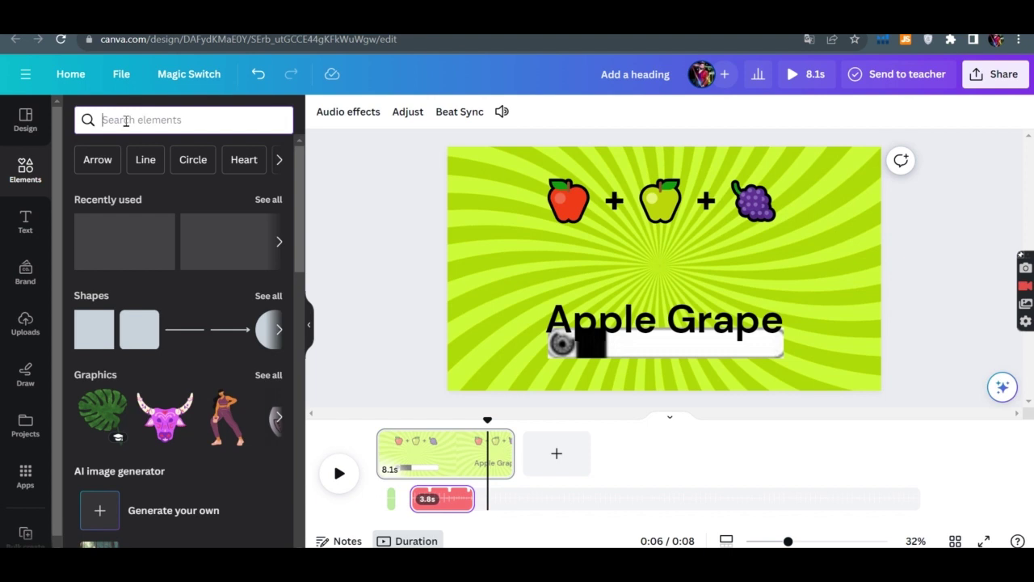
text(cork)
key(Return)
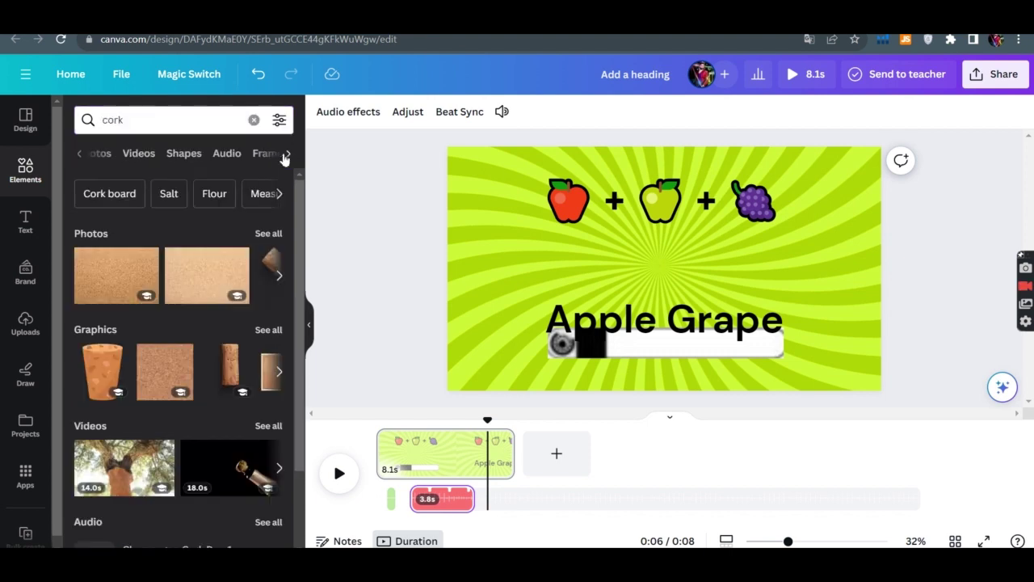
click(226, 153)
drag(122, 356, 497, 478)
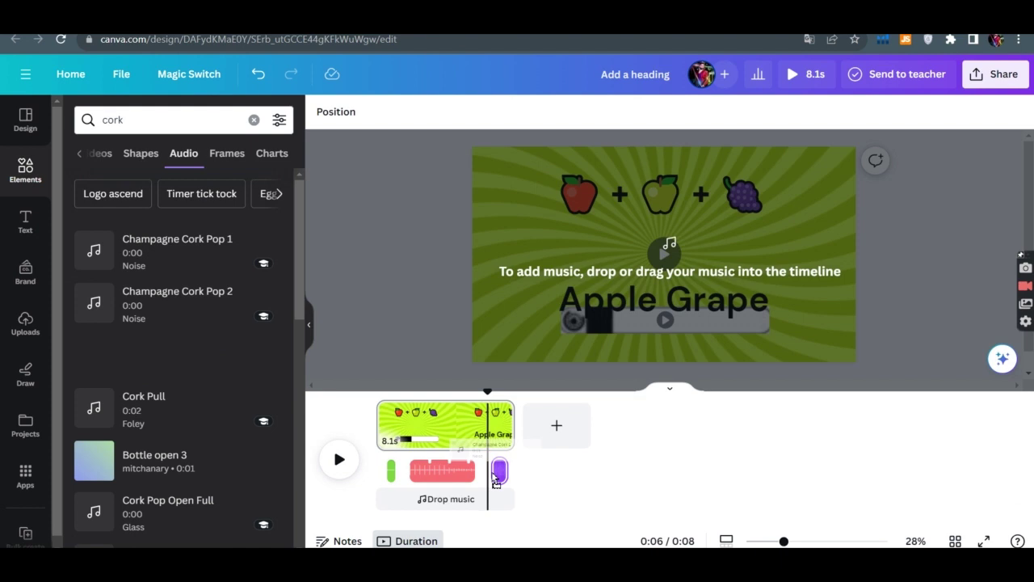
drag(497, 478, 496, 480)
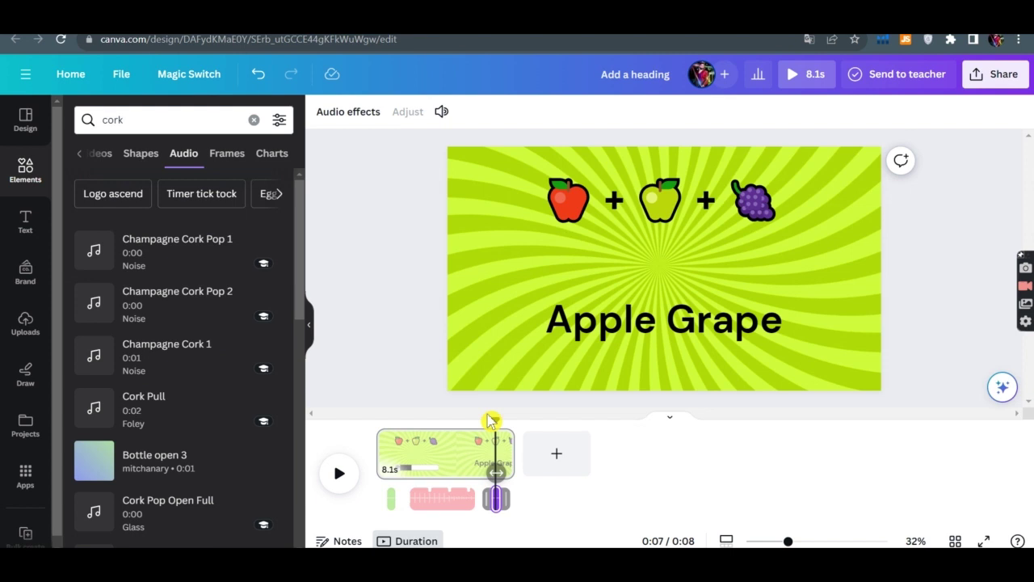
click(490, 420)
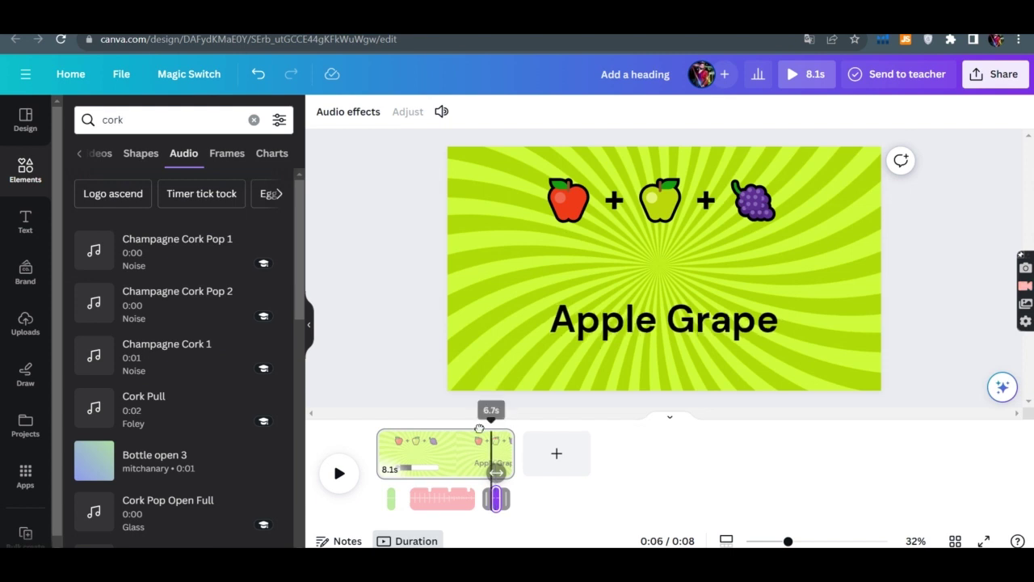
click(431, 437)
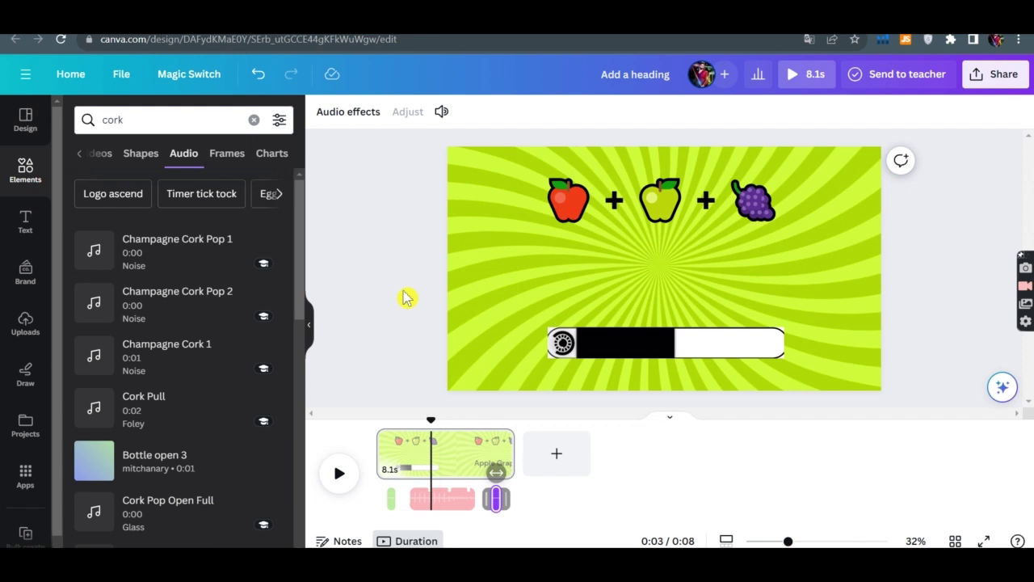
- Delete the emojis, loading bar and answer from the page, and download the remaining background with its sounds as a 1080p MP4 video
drag(408, 172, 813, 351)
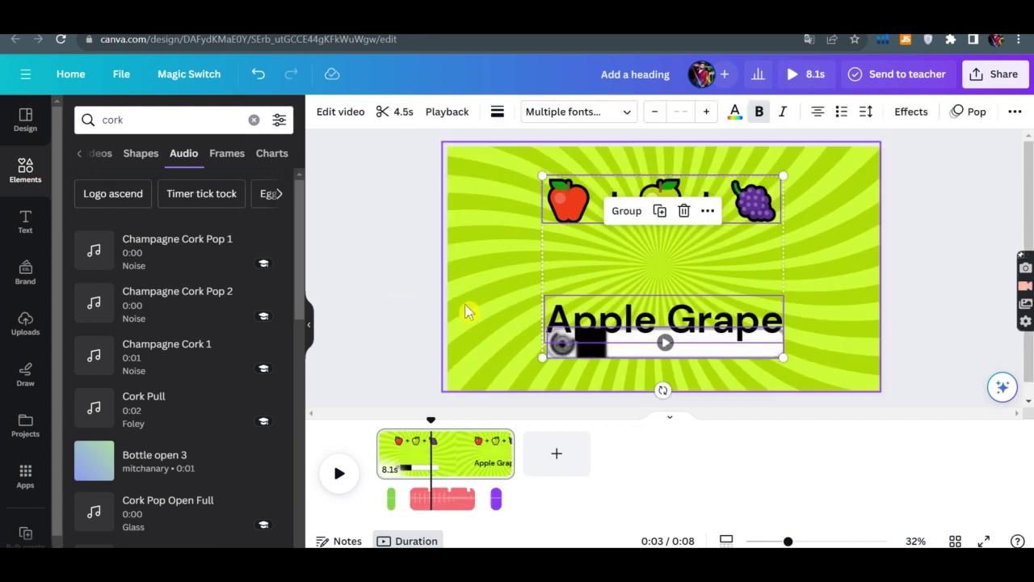
key(Delete)
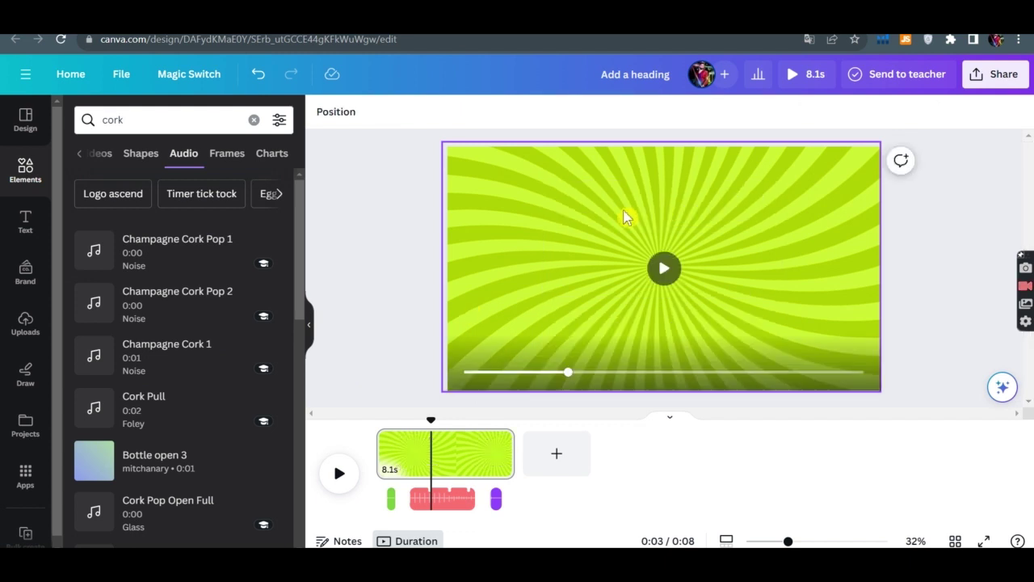
click(976, 76)
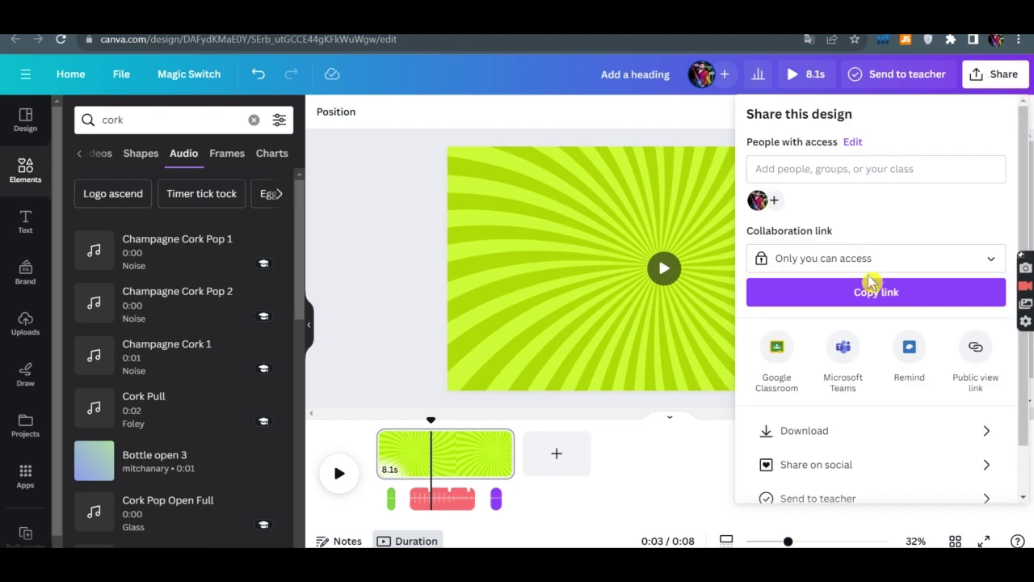
click(804, 430)
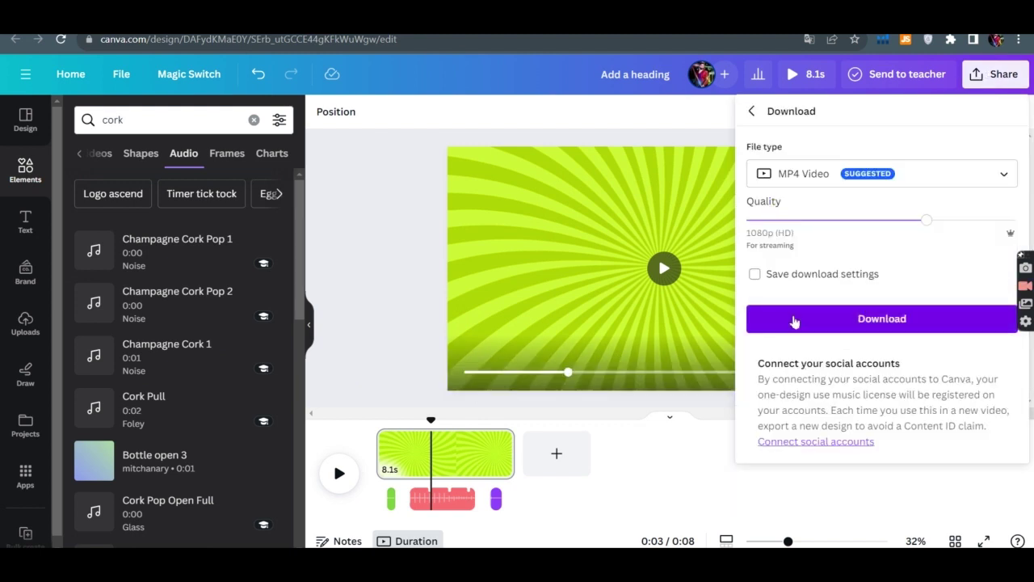
click(394, 249)
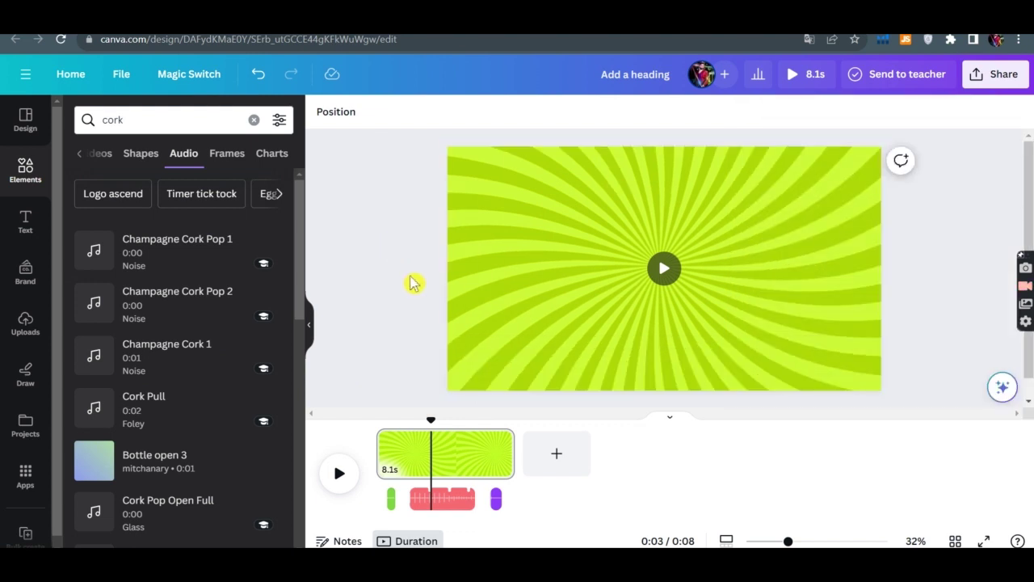
- Undo the deletion of the emojis, loading bar and answer, and delete the sound effects from the timeline
click(494, 285)
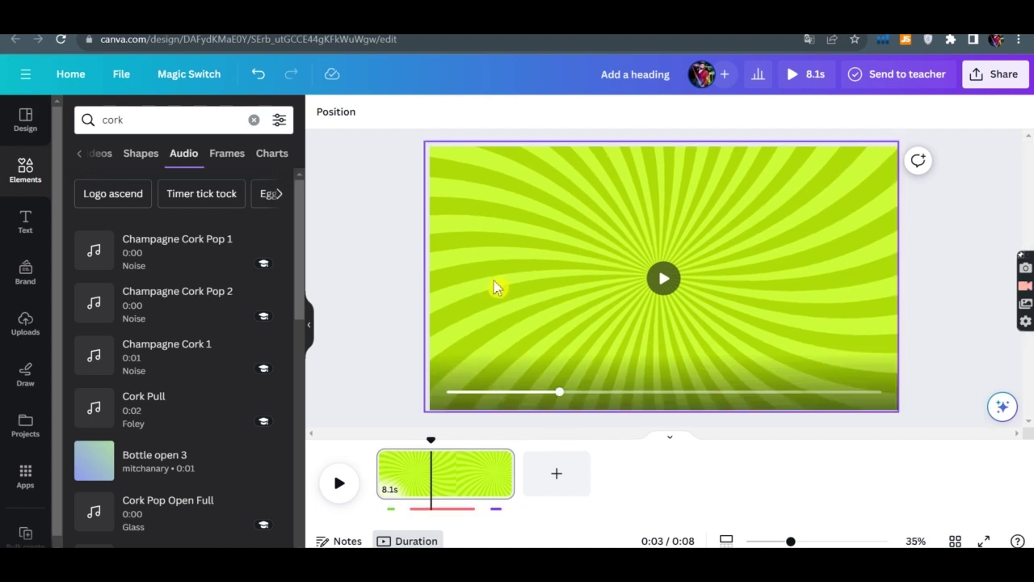
key(ctrl+z)
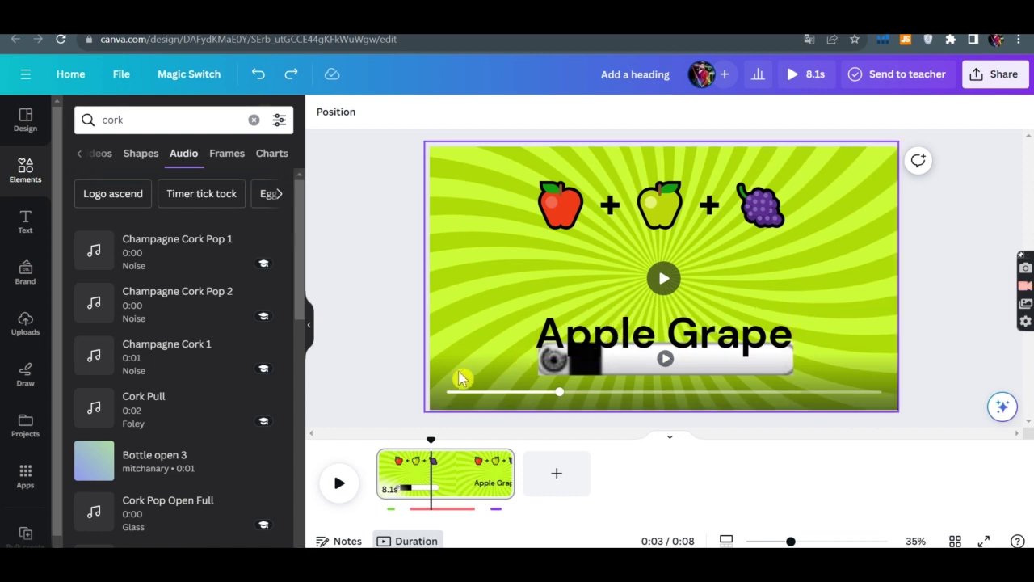
click(461, 508)
key(Delete)
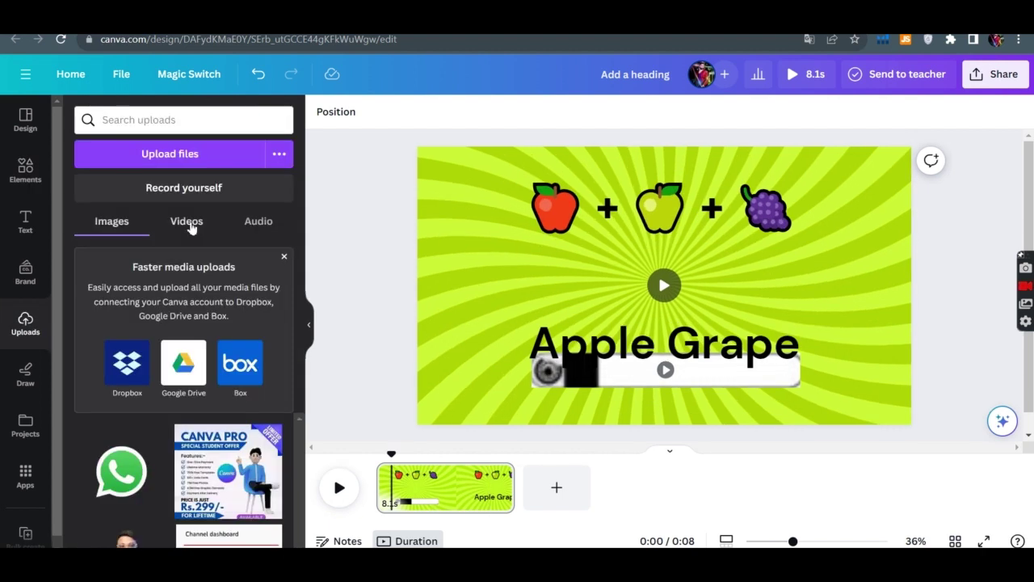
- Upload the exported plain-background MP4 from the Downloads folder
click(179, 161)
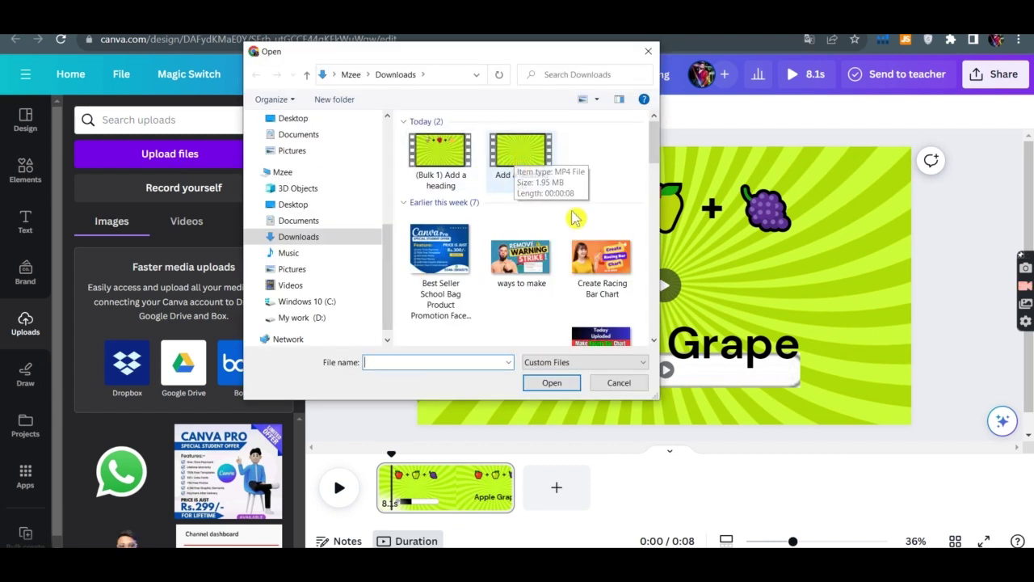
click(504, 147)
click(551, 382)
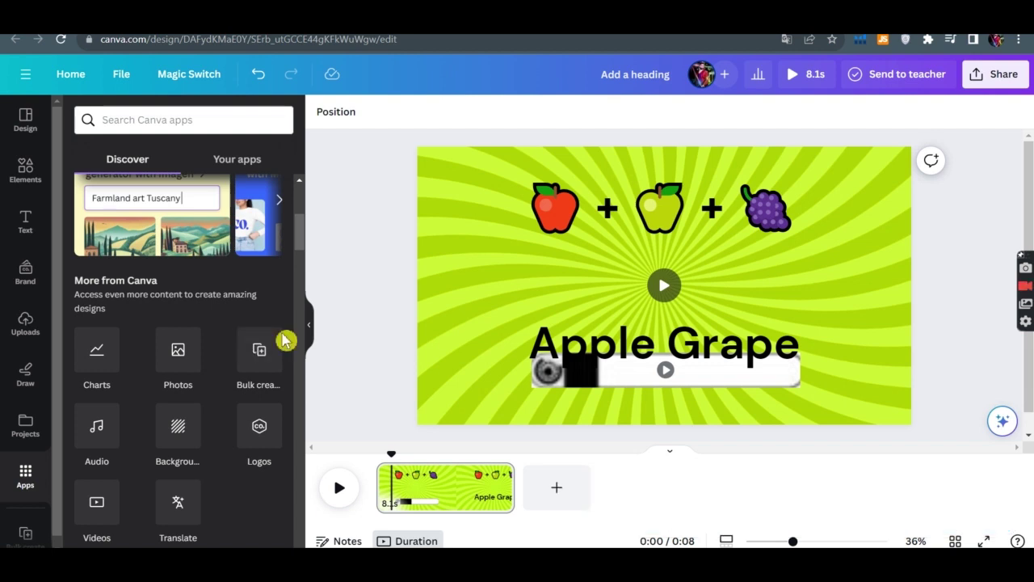
- Start a bulk create with manually entered data and clear the sample table
click(259, 356)
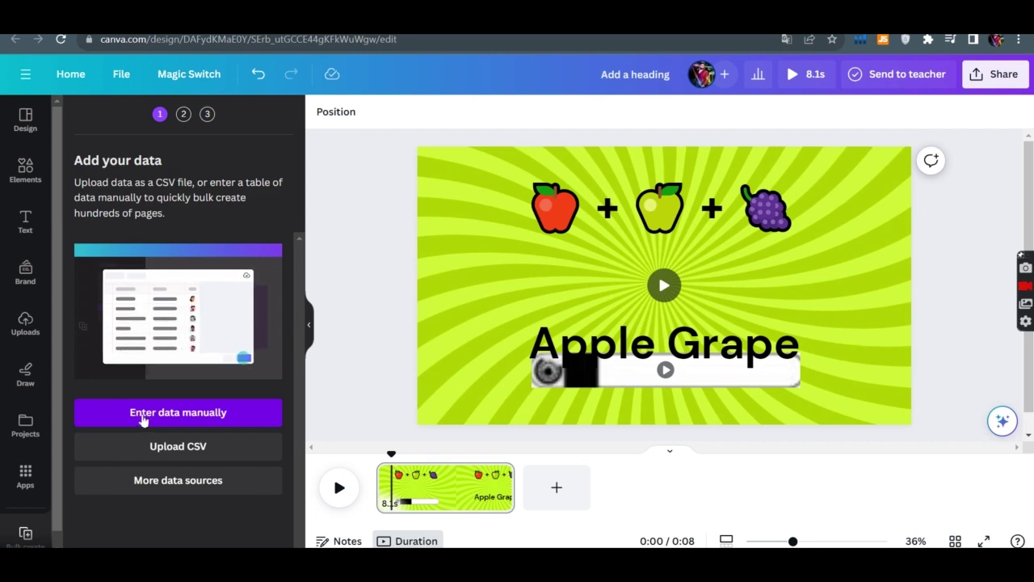
click(143, 414)
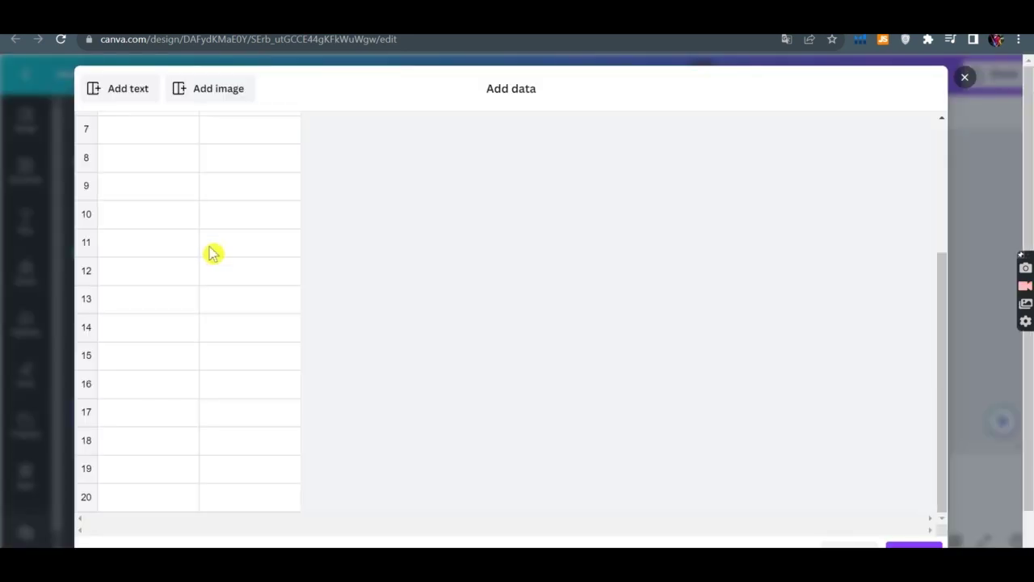
scroll(123, 527, down, 1)
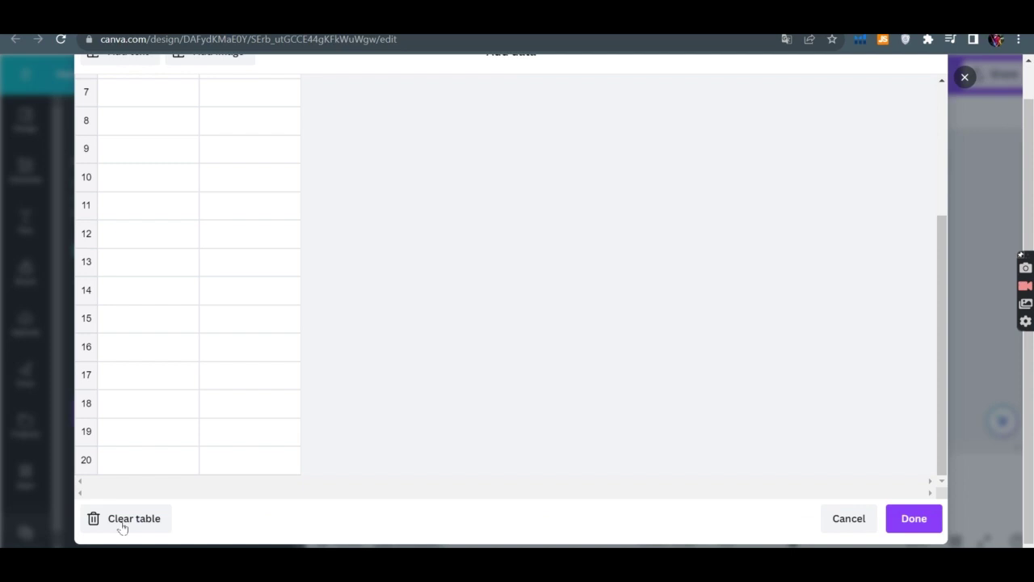
click(123, 519)
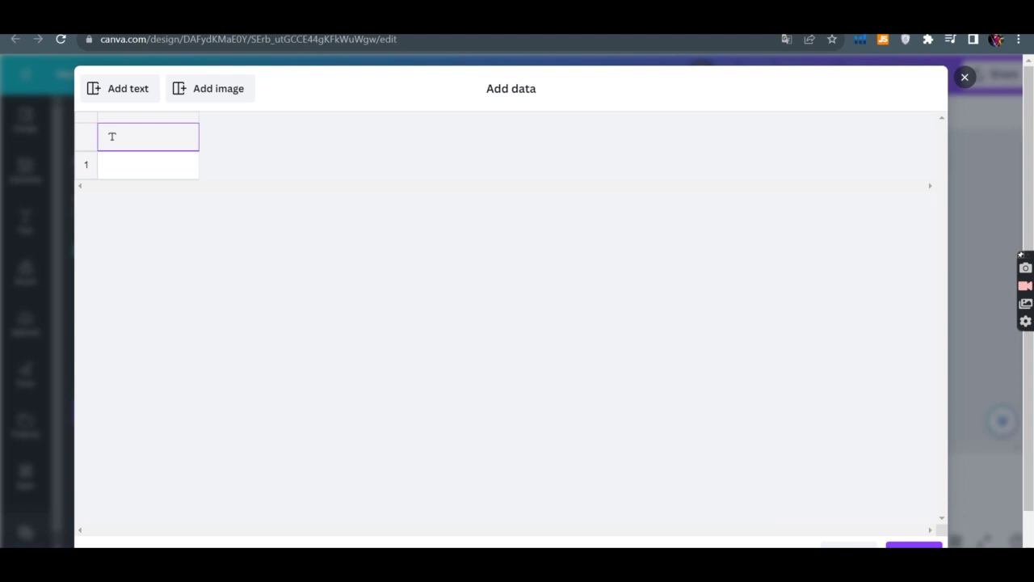
- Copy the whole Emojis and Answer riddle table from the ChatGPT reply, paste it into Canva's bulk data table, and confirm it
key(alt+Tab)
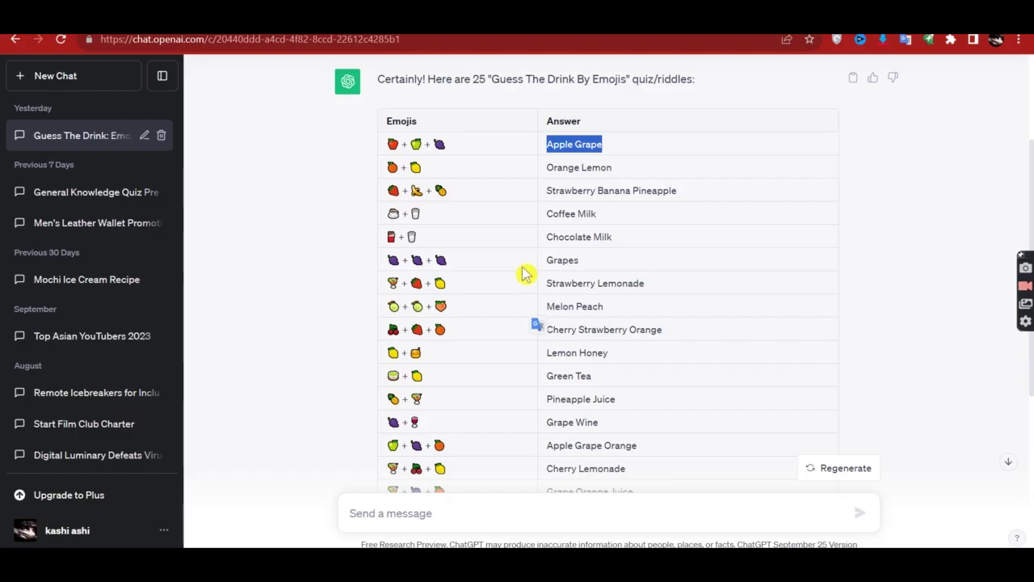
scroll(683, 363, down, 4)
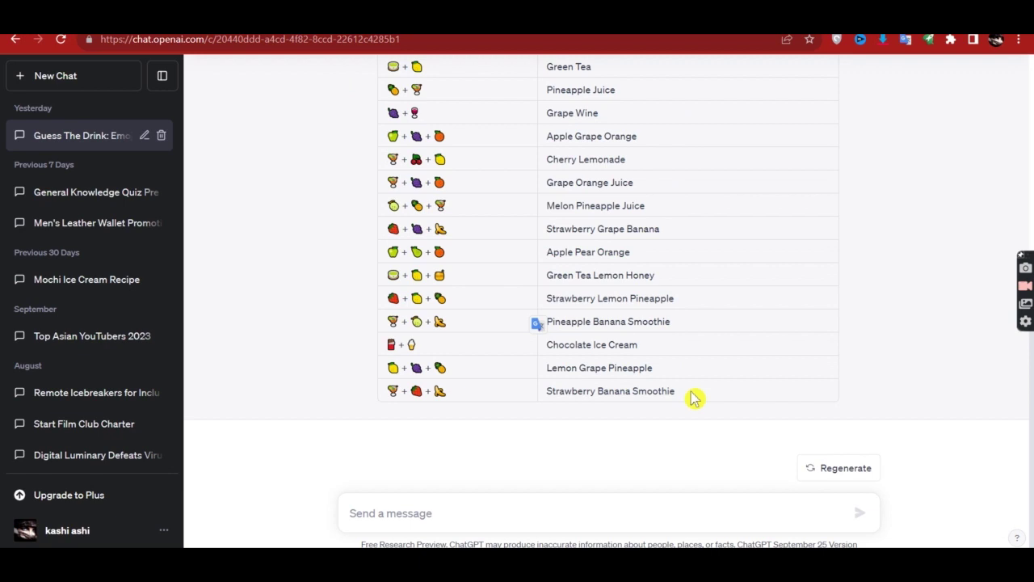
drag(694, 398, 555, 164)
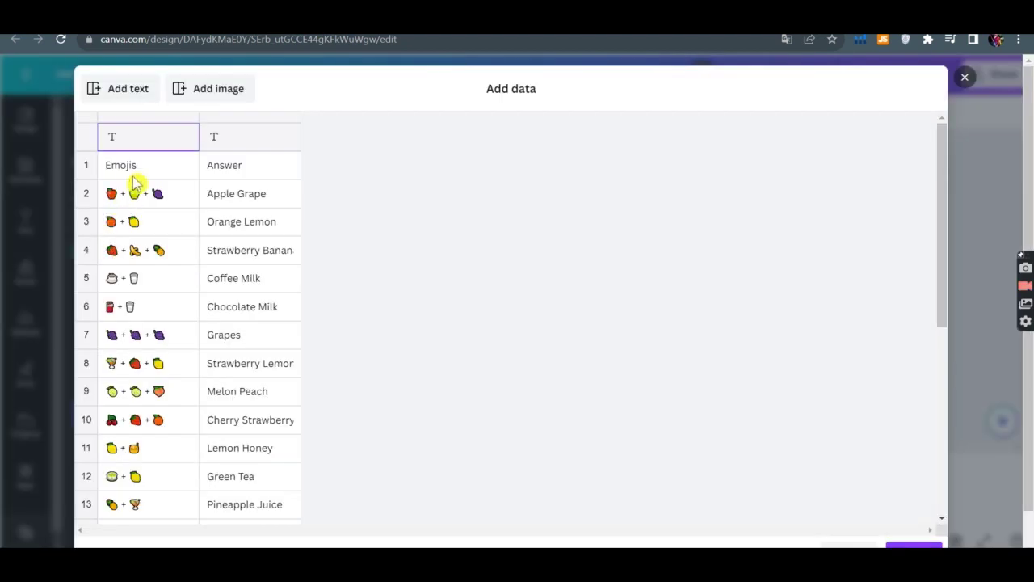
scroll(135, 187, down, 2)
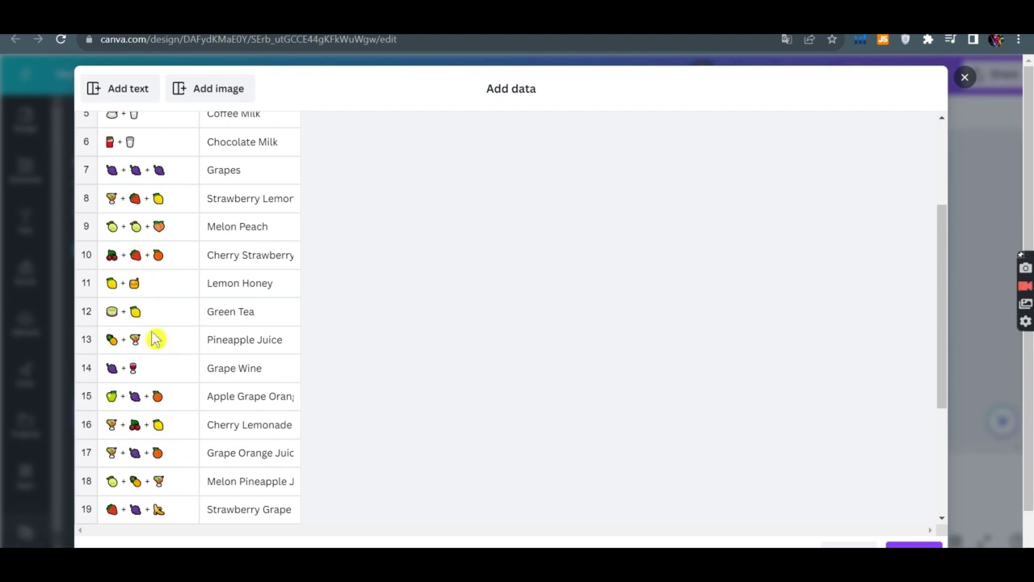
scroll(156, 339, up, 3)
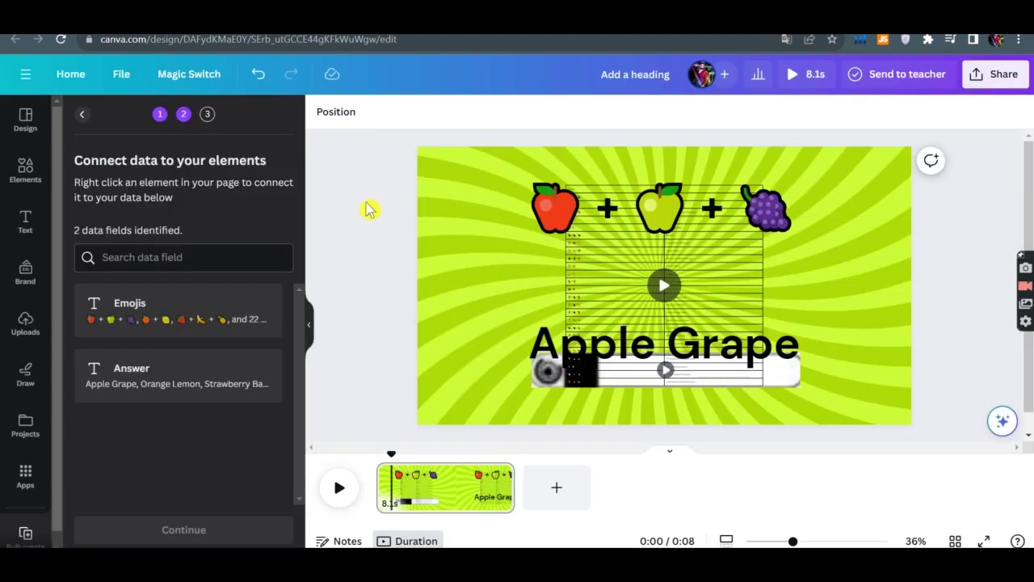
- Connect the emoji riddle text on the page to the Emojis data field
click(550, 209)
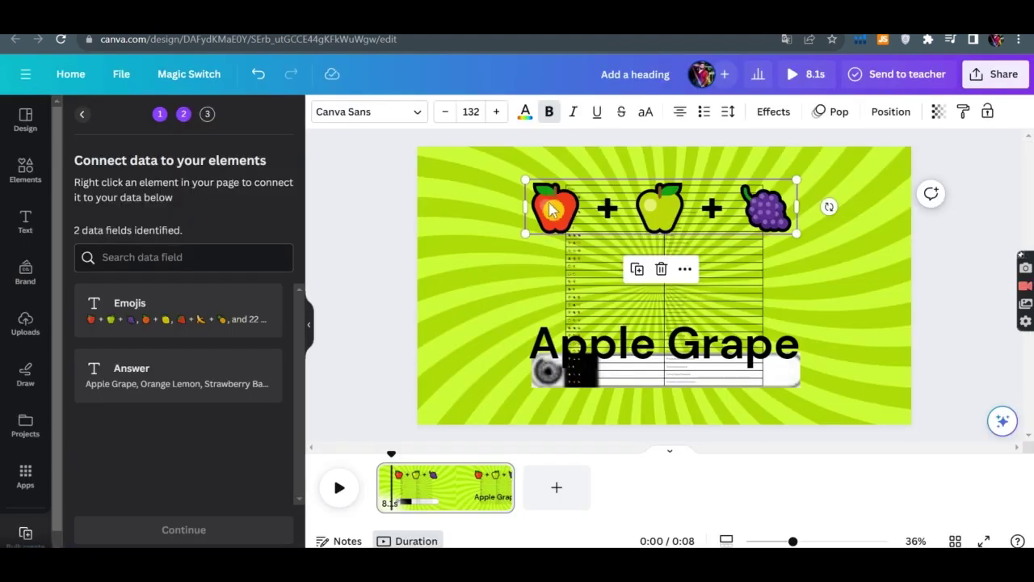
right_click(551, 208)
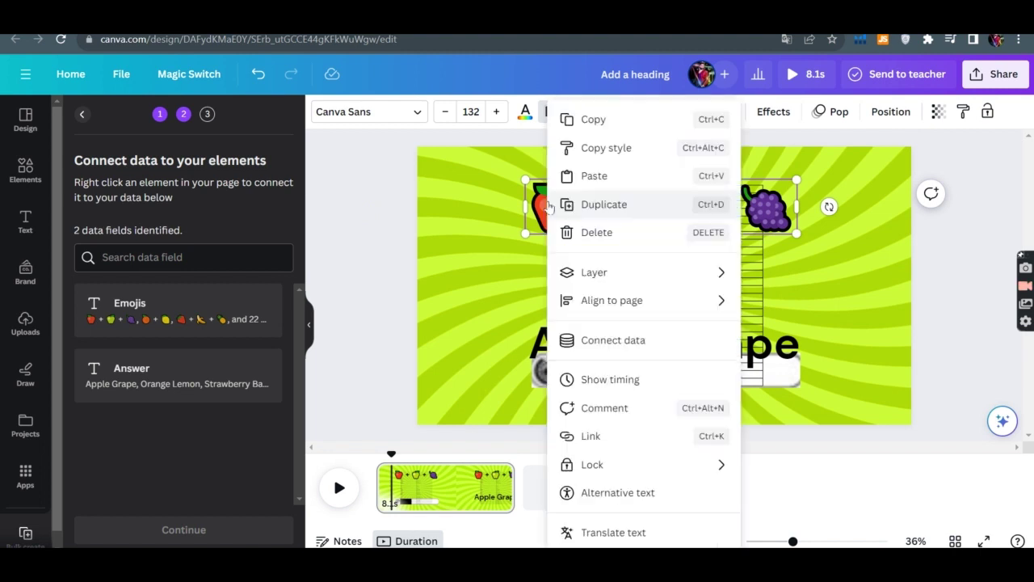
click(598, 344)
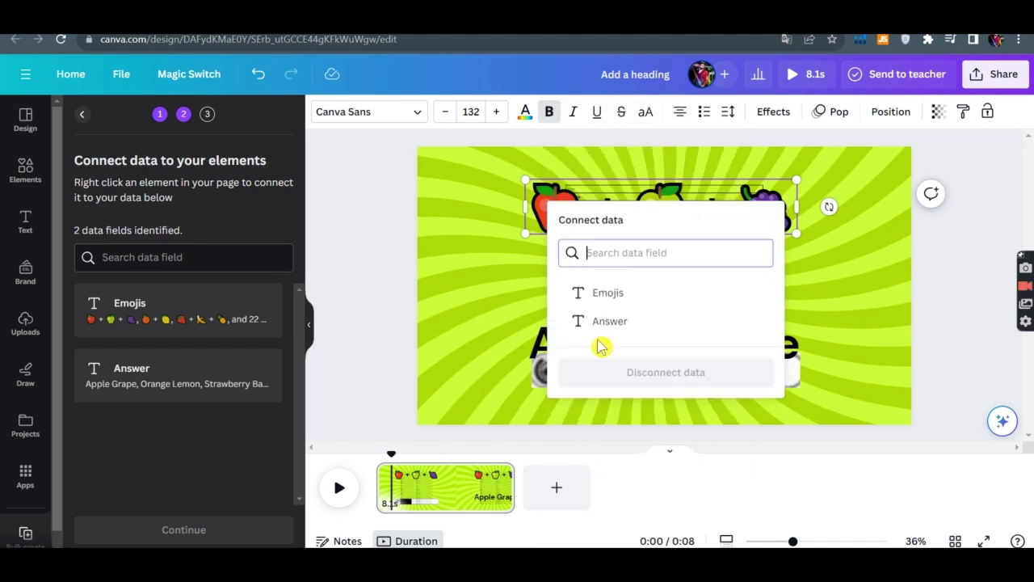
click(626, 293)
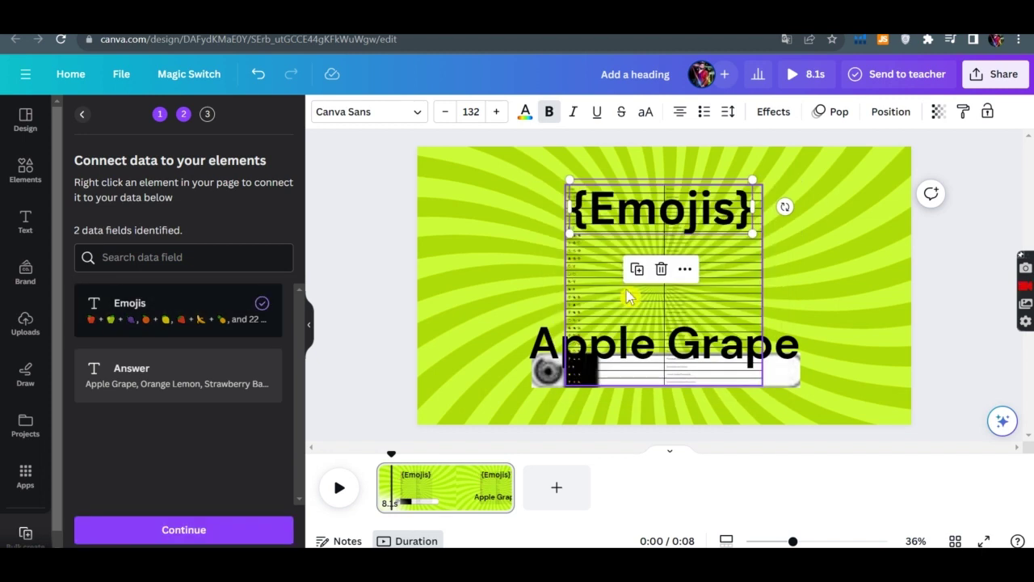
- Connect the "Apple Grape" text on the page to the Answer data field
click(548, 346)
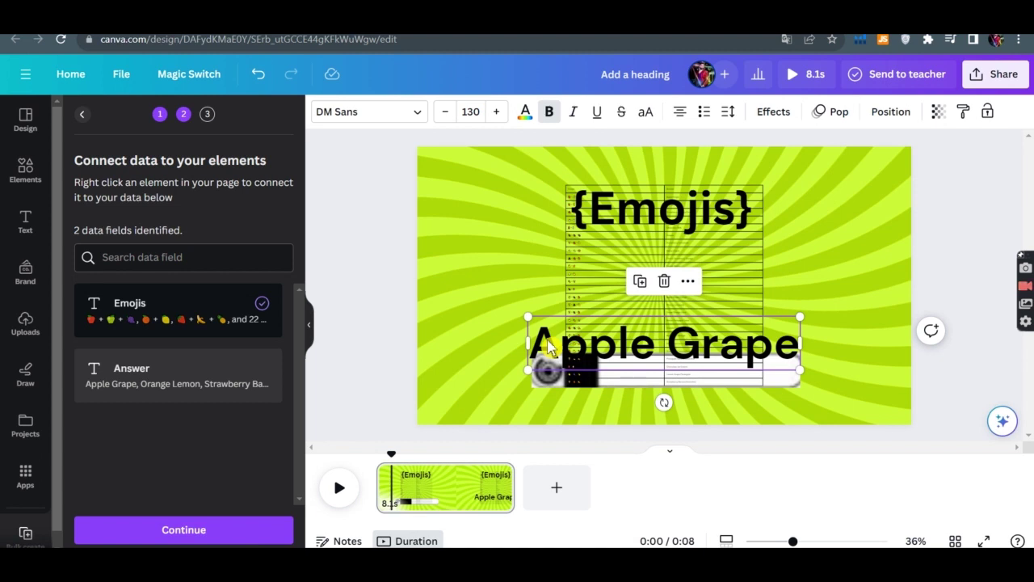
right_click(548, 346)
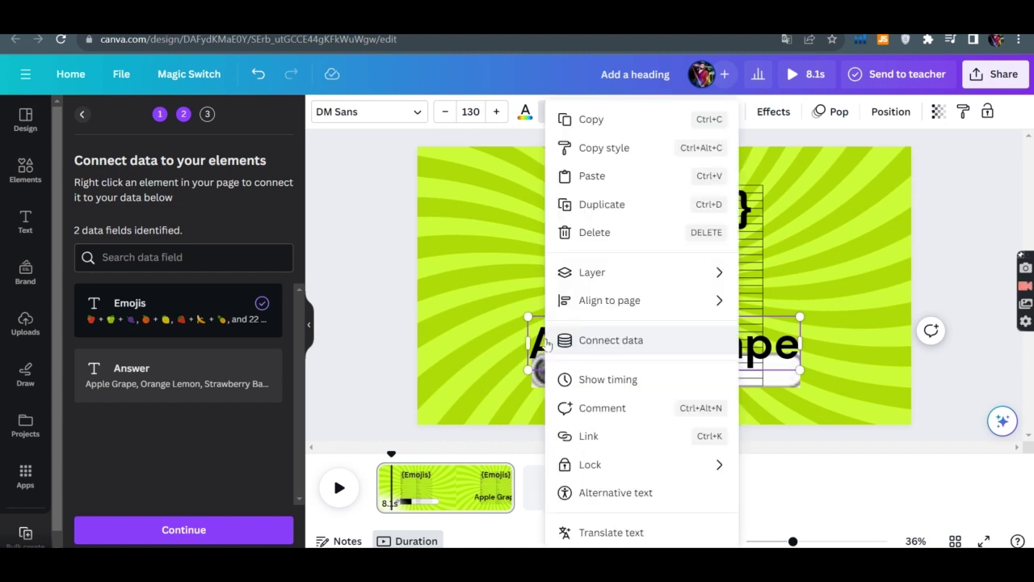
click(611, 341)
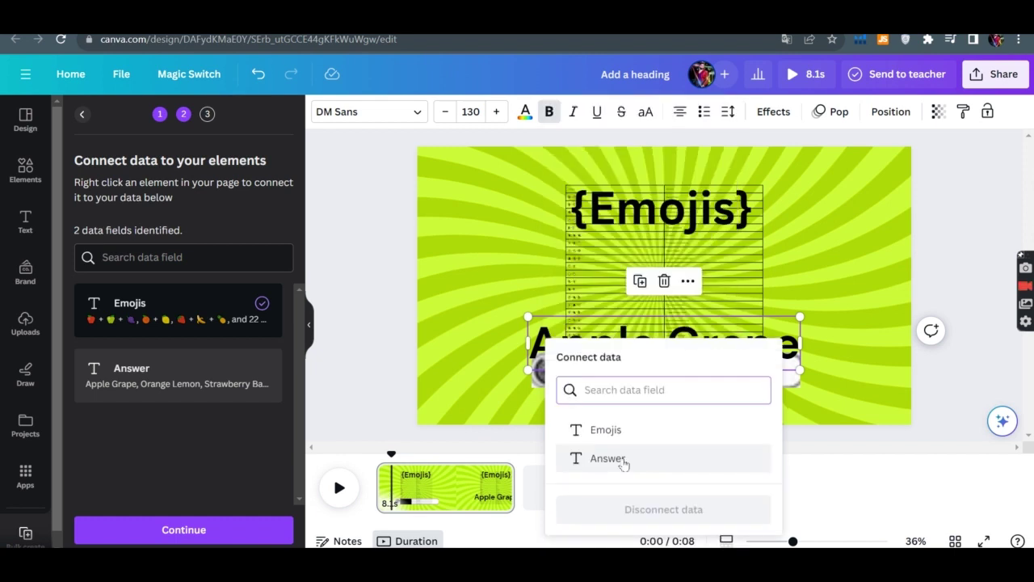
click(607, 458)
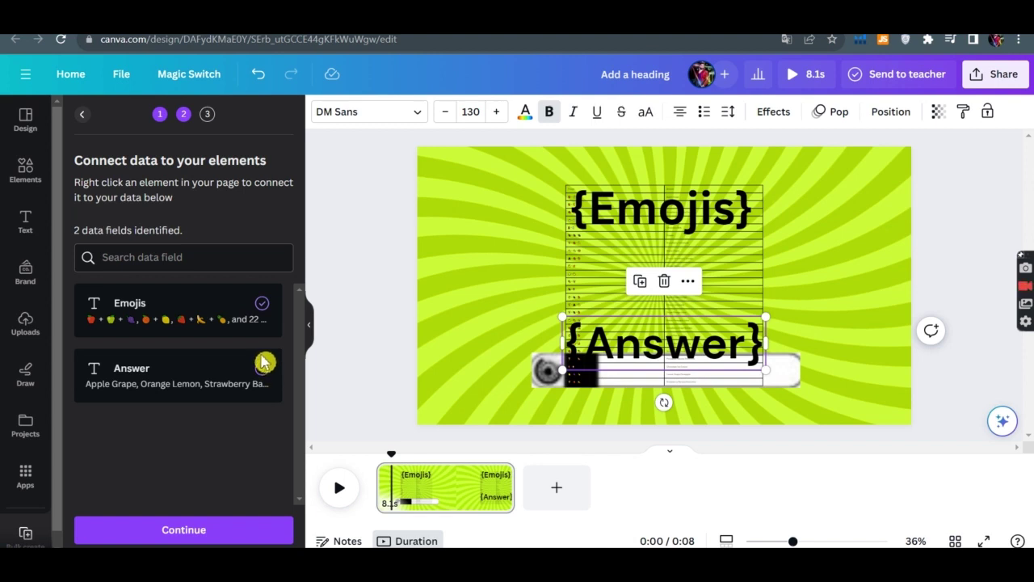
click(264, 364)
- Apply the connected data with all 25 riddles selected and generate the 25 pages
click(185, 530)
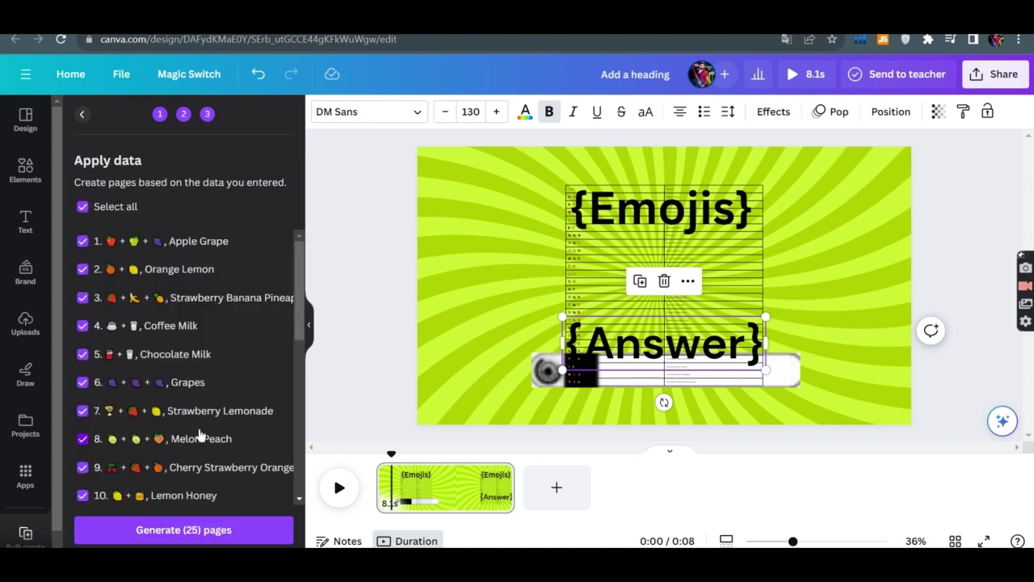
scroll(201, 436, down, 4)
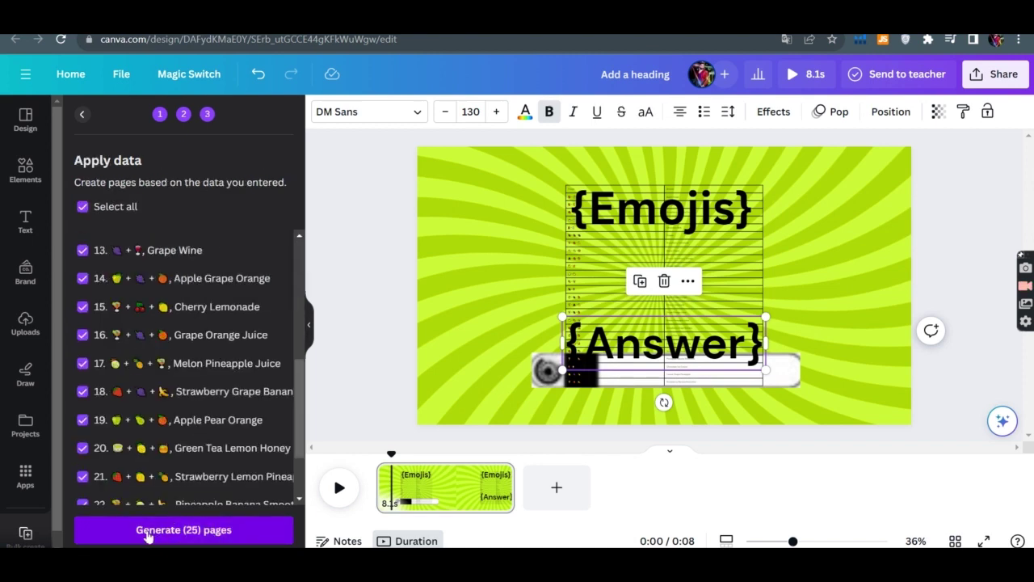
click(159, 450)
click(153, 536)
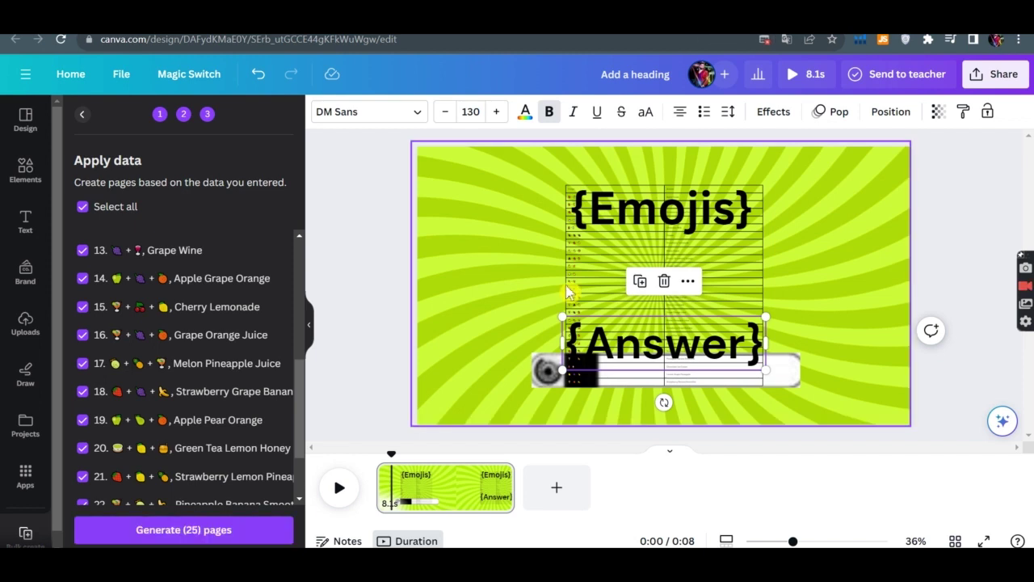
click(202, 529)
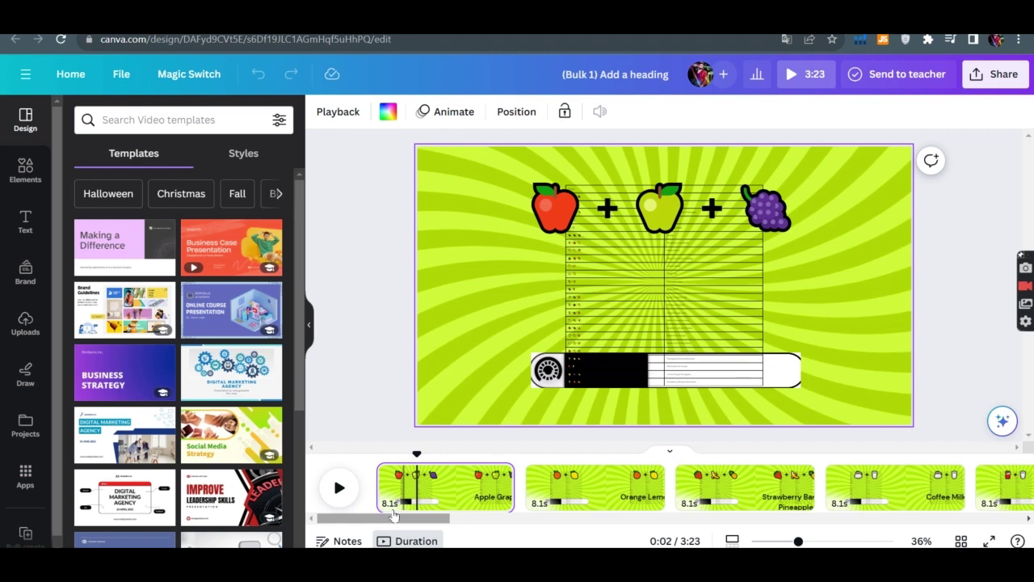
- Look through the generated pages on the timeline and open the download settings for all 25 pages as a 1080p MP4 video
drag(394, 516, 450, 518)
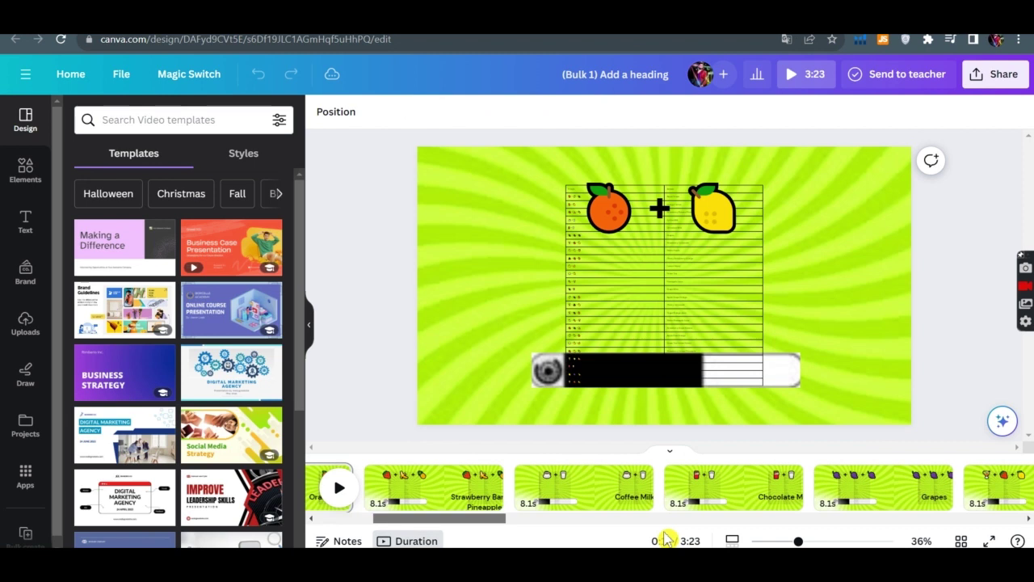
scroll(664, 539, right, 5)
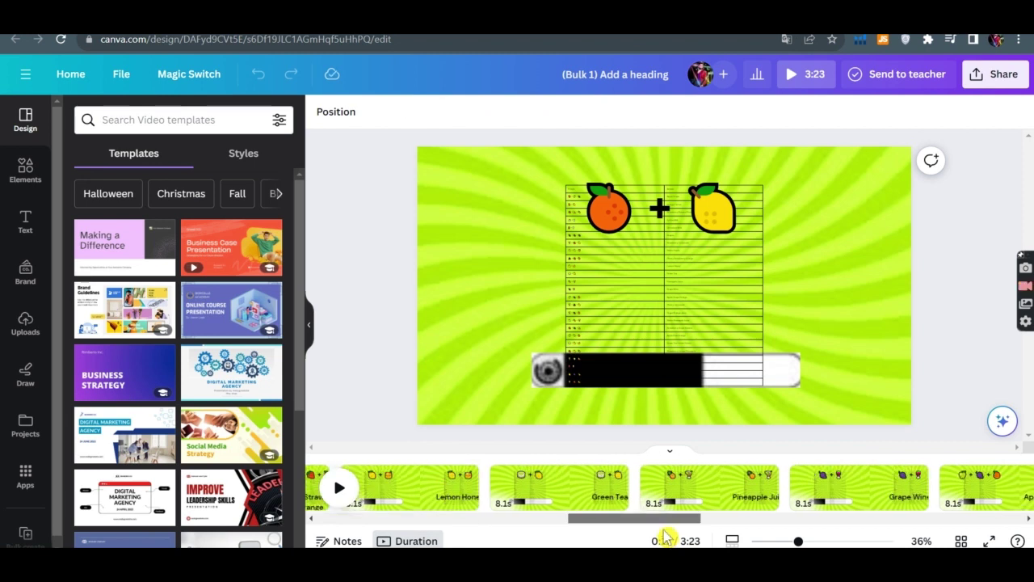
click(984, 79)
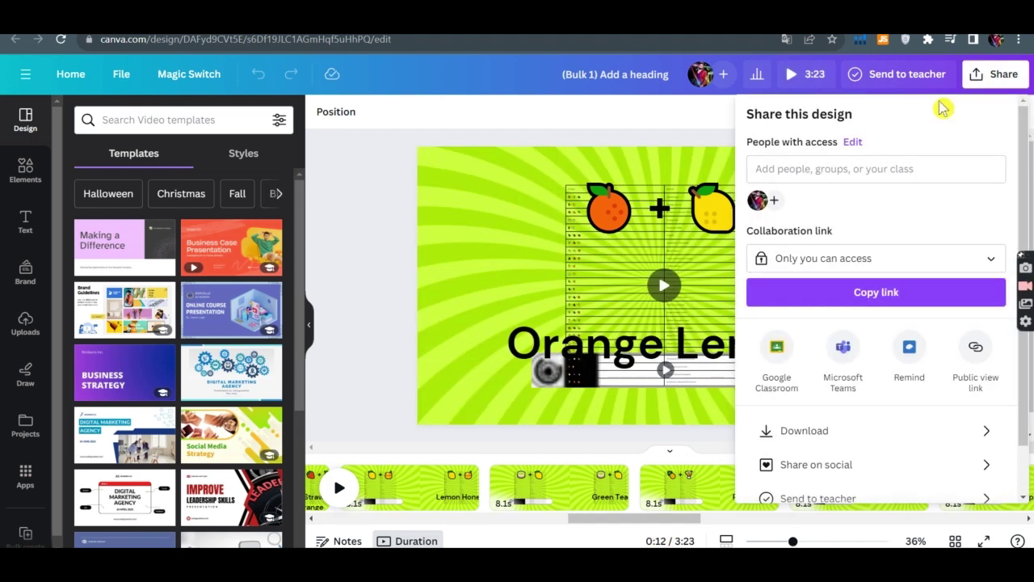
click(789, 432)
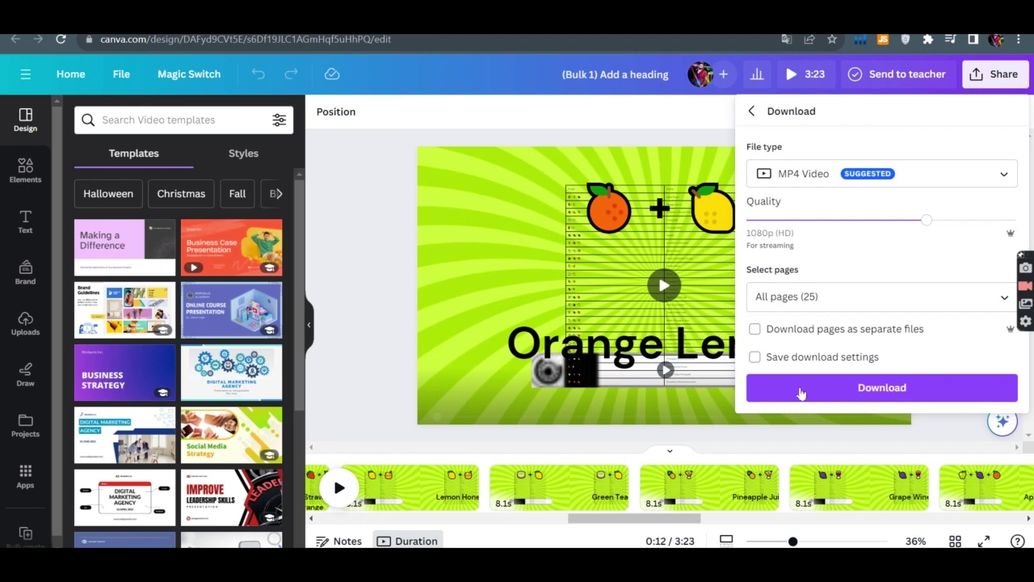
click(720, 279)
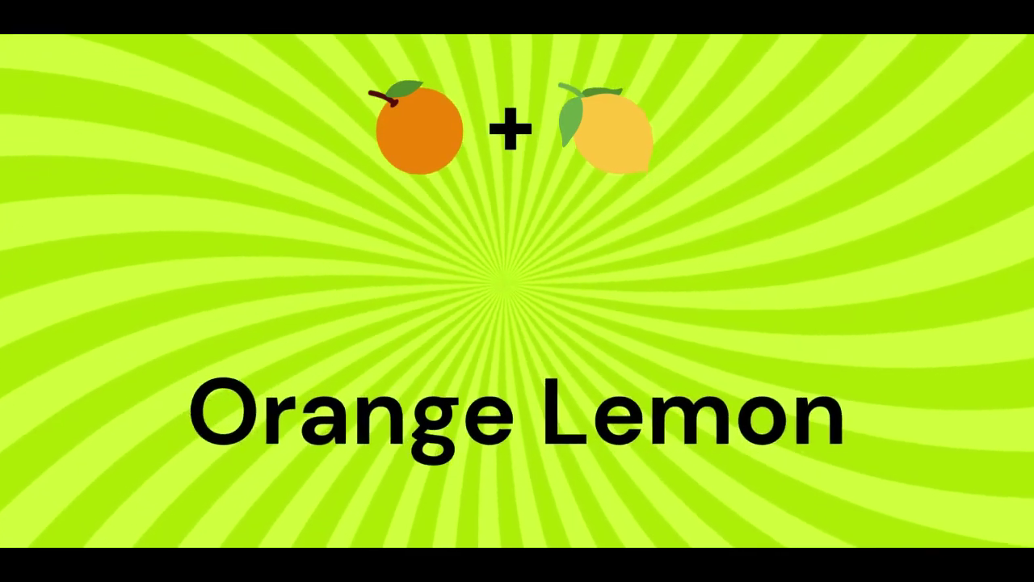
key(Escape)
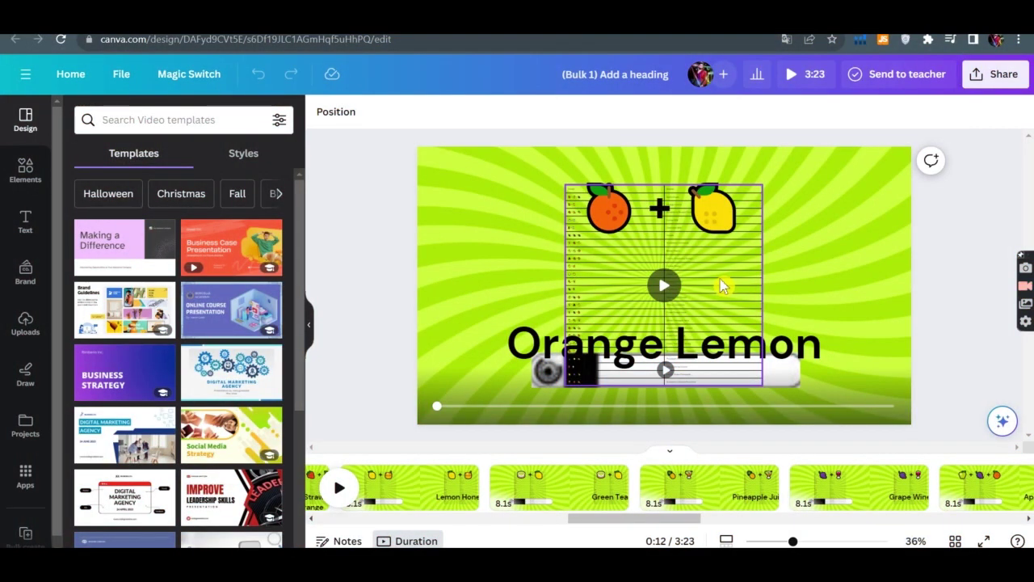